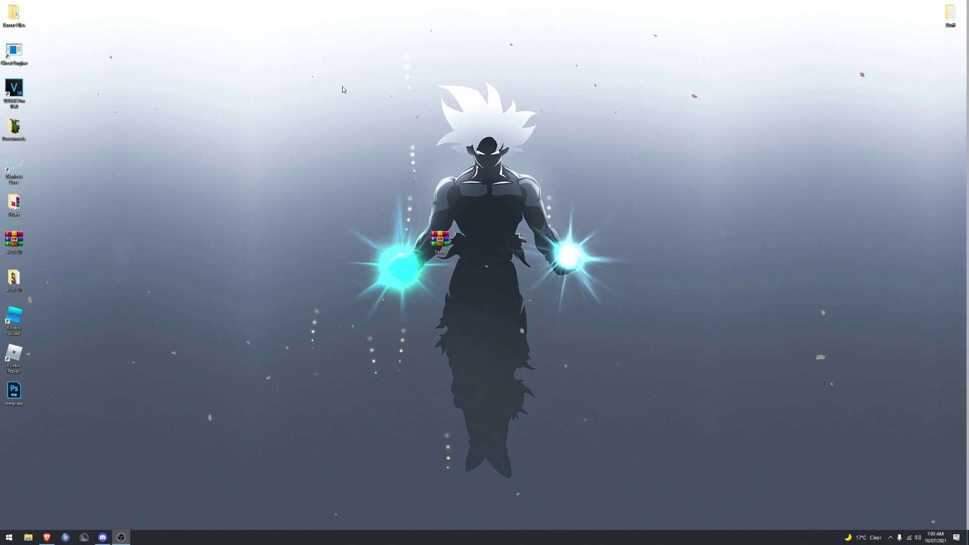
drag(358, 147, 585, 359)
drag(292, 125, 308, 146)
drag(282, 115, 348, 181)
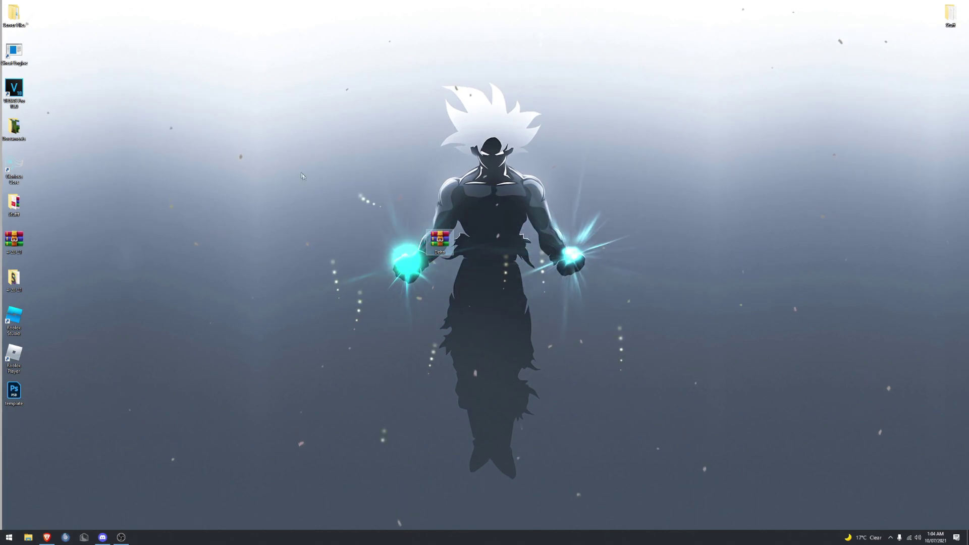
drag(295, 165, 578, 370)
drag(634, 385, 605, 346)
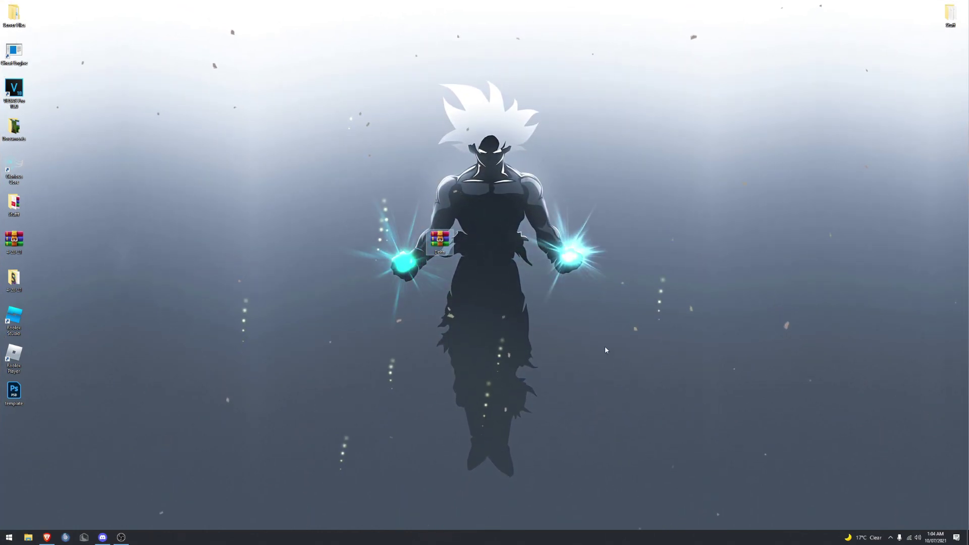
drag(386, 174, 505, 328)
drag(505, 328, 360, 162)
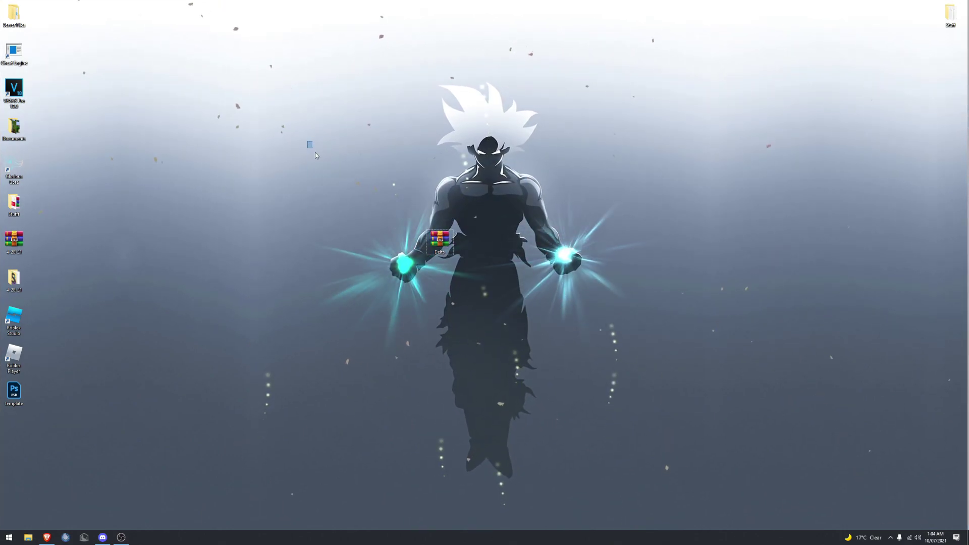
drag(307, 141, 624, 347)
drag(339, 121, 544, 270)
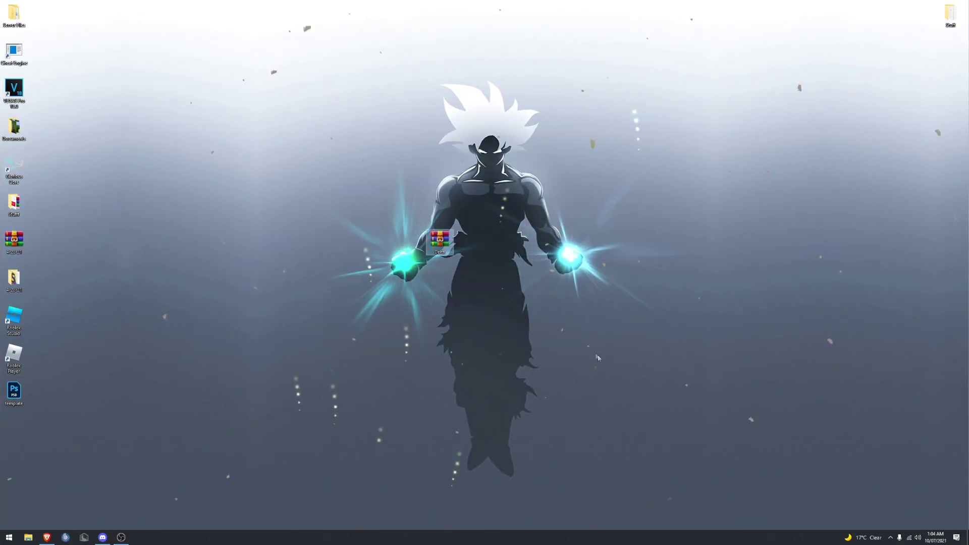
drag(540, 331, 331, 158)
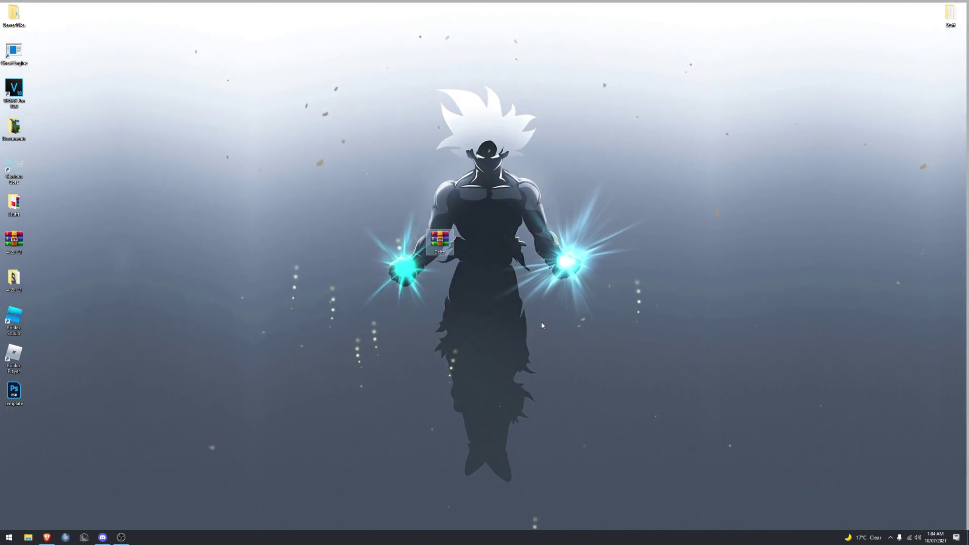
drag(331, 177, 286, 161)
drag(285, 155, 637, 386)
drag(644, 391, 664, 370)
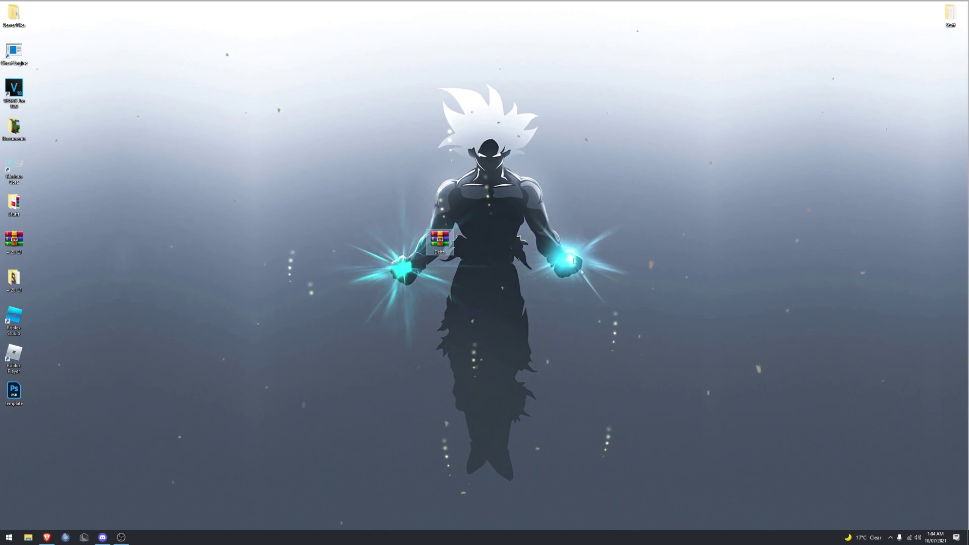
- Move the Delta archive to an empty spot on the desktop beside the wallpaper figure
drag(444, 237, 333, 236)
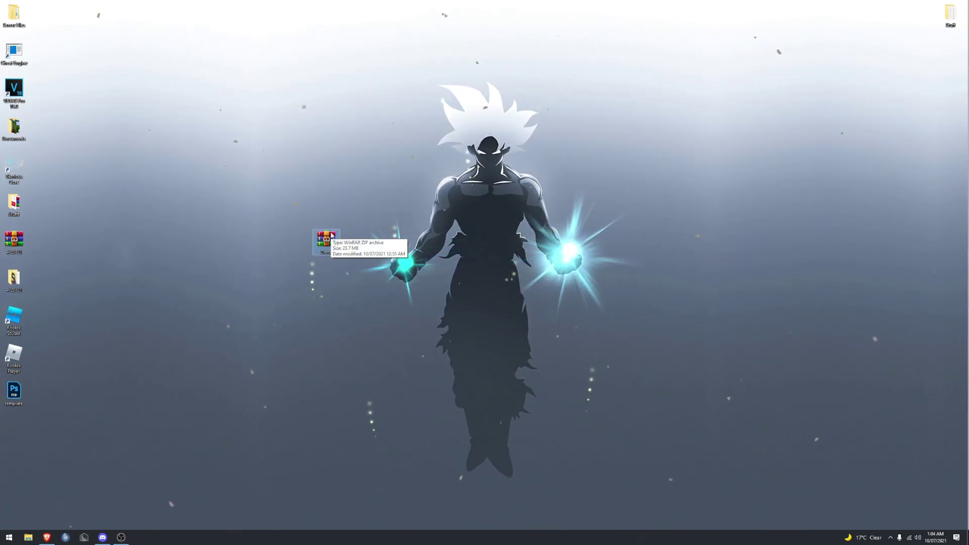
- Open the Virus & threat protection settings in Windows Security to check real-time protection, and close the window
key(super)
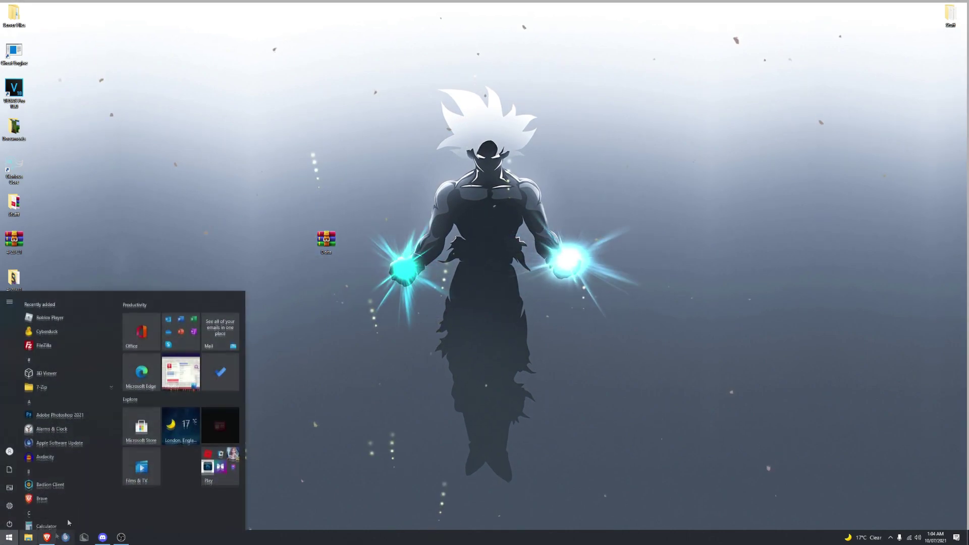
text(vir)
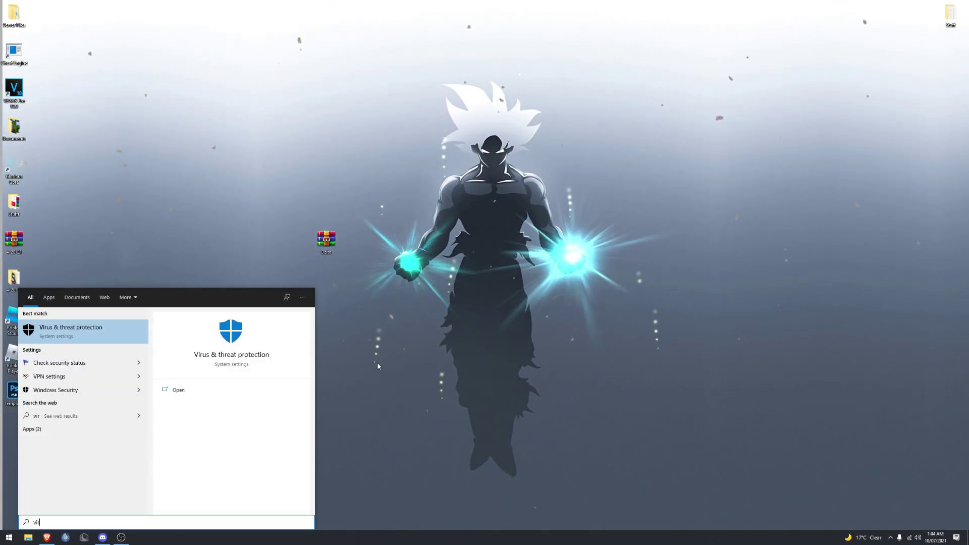
click(83, 329)
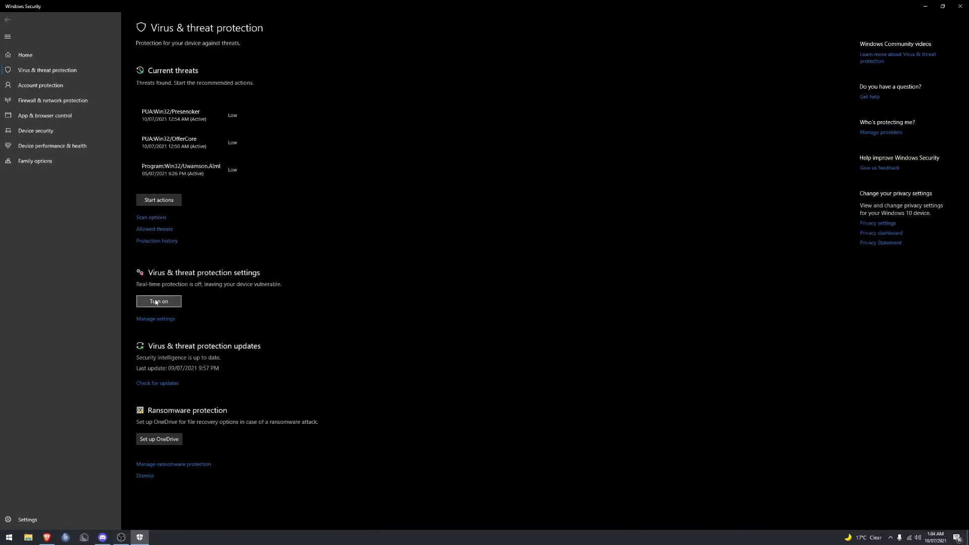
click(156, 319)
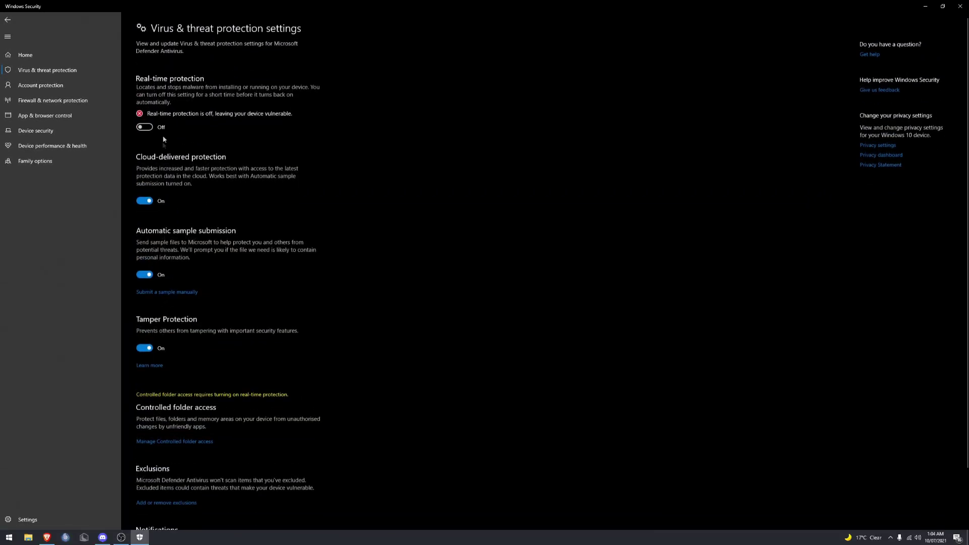
key(alt+F4)
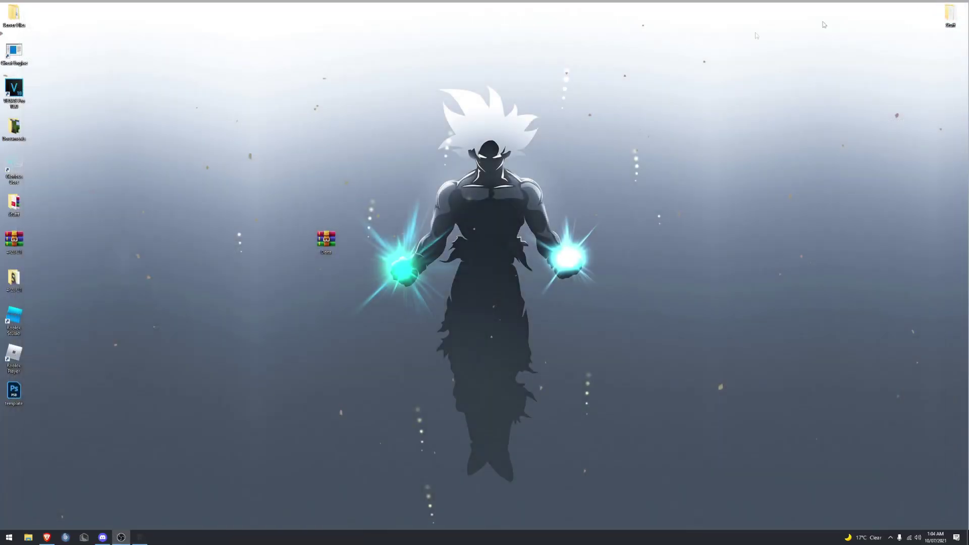
- View the Arsenal game page on Roblox in the Brave browser and return to the desktop
drag(257, 176, 334, 247)
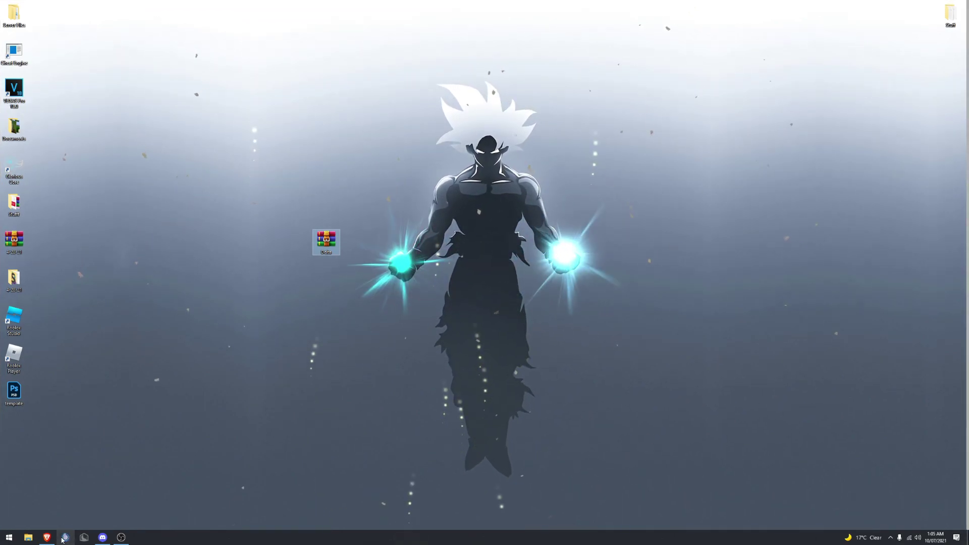
click(42, 536)
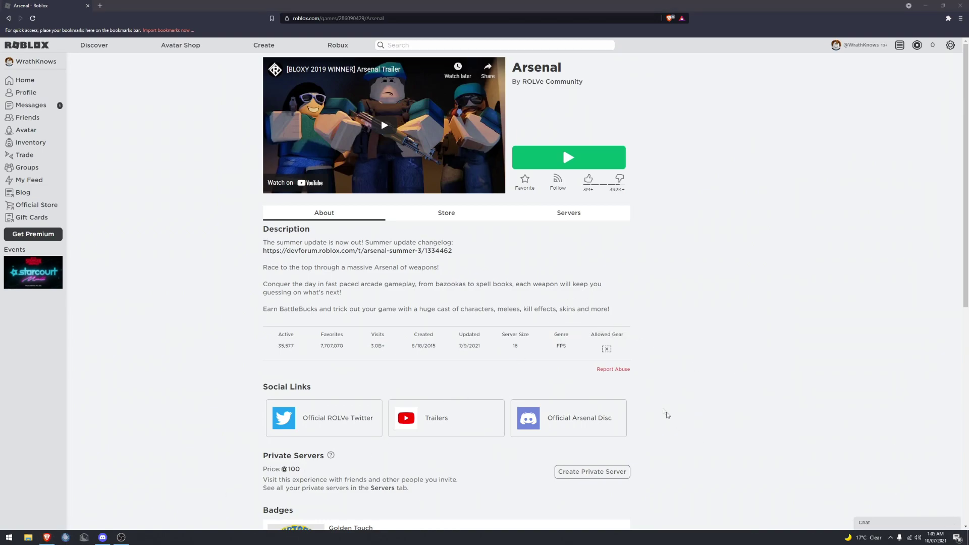
key(super+d)
right_click(334, 244)
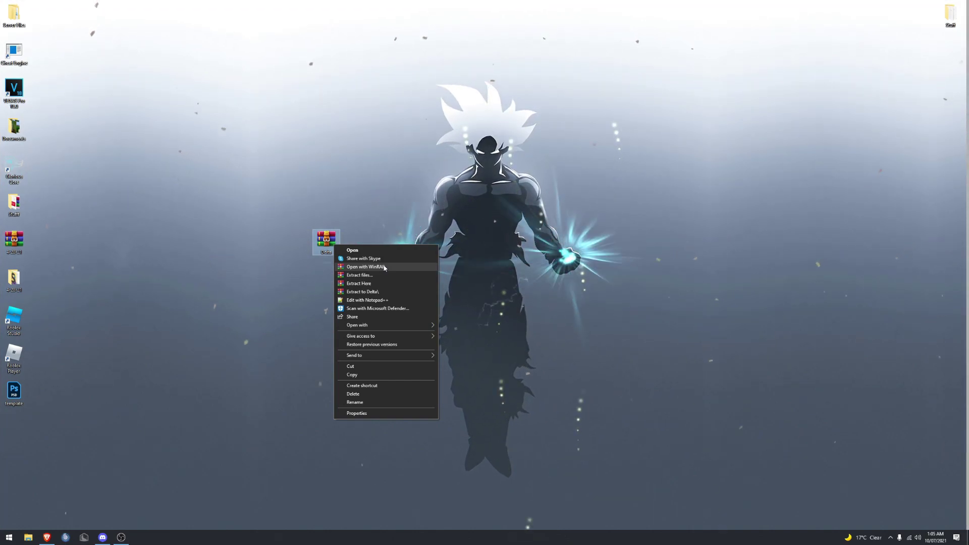
click(215, 196)
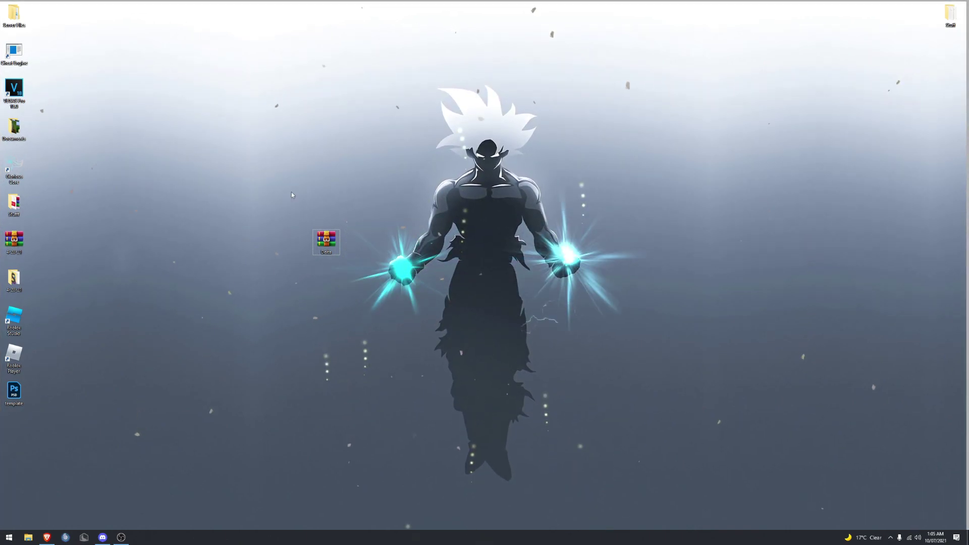
click(326, 241)
drag(385, 336, 303, 207)
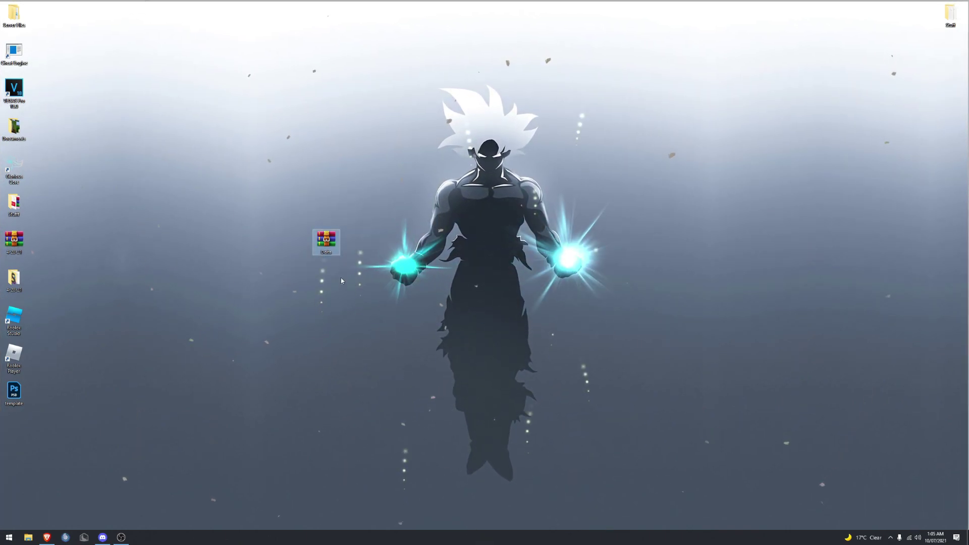
- Extract the Delta archive into its own Delta folder and place that folder beside the archive on the desktop
right_click(329, 240)
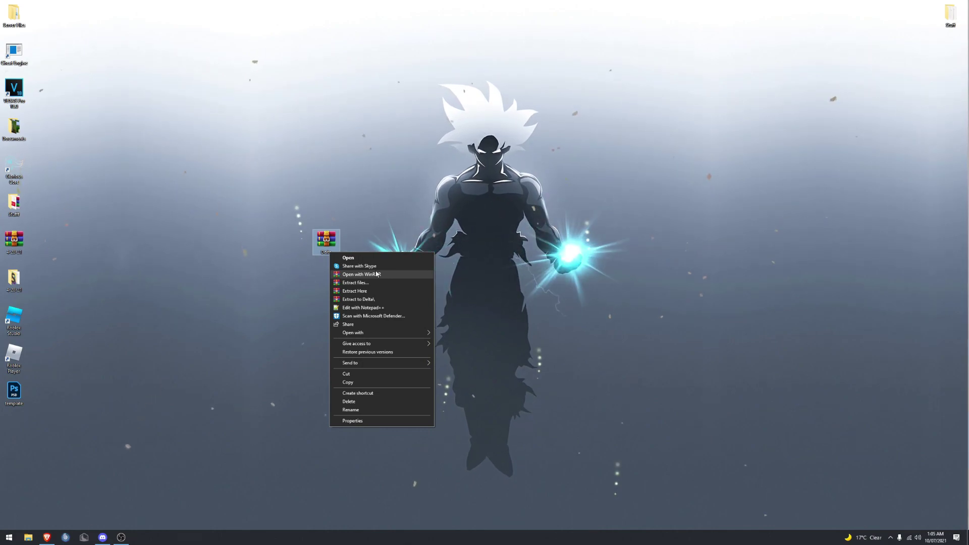
click(372, 299)
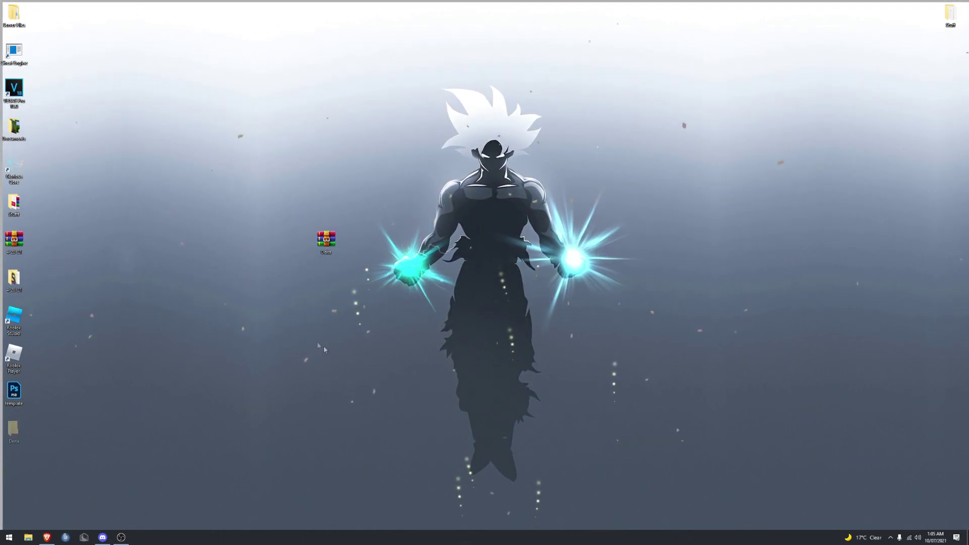
drag(14, 429, 440, 251)
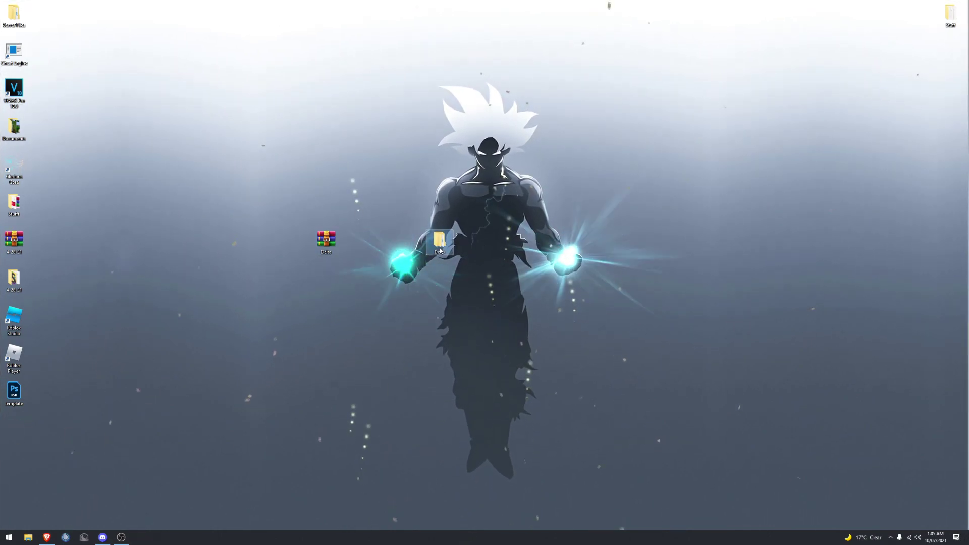
- Launch the Delta application from the nested Delta folder and dismiss its startup message
double_click(440, 247)
double_click(588, 142)
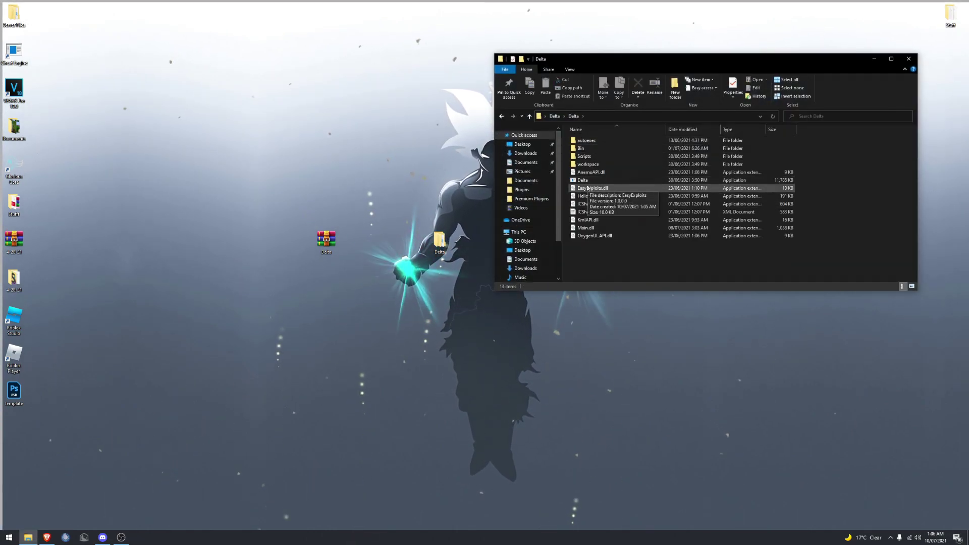
double_click(593, 182)
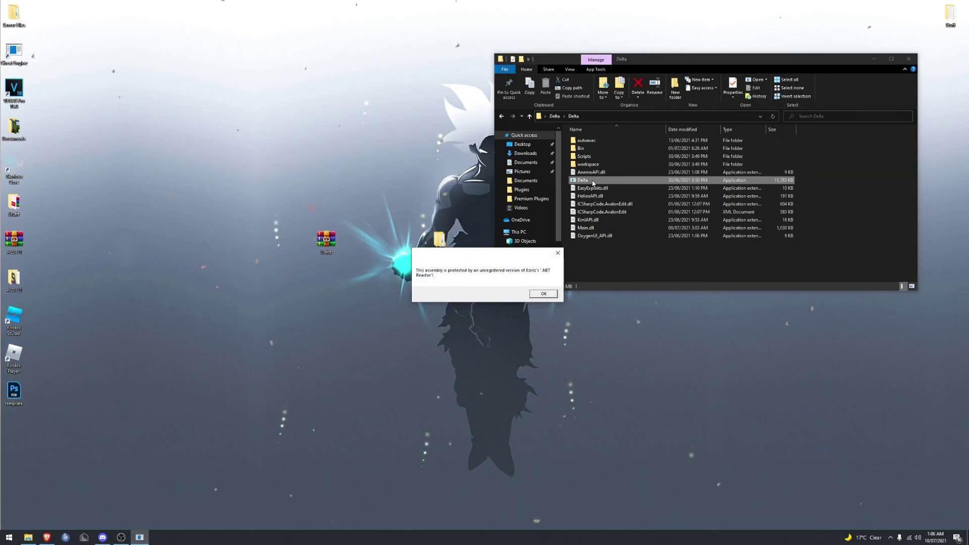
click(543, 294)
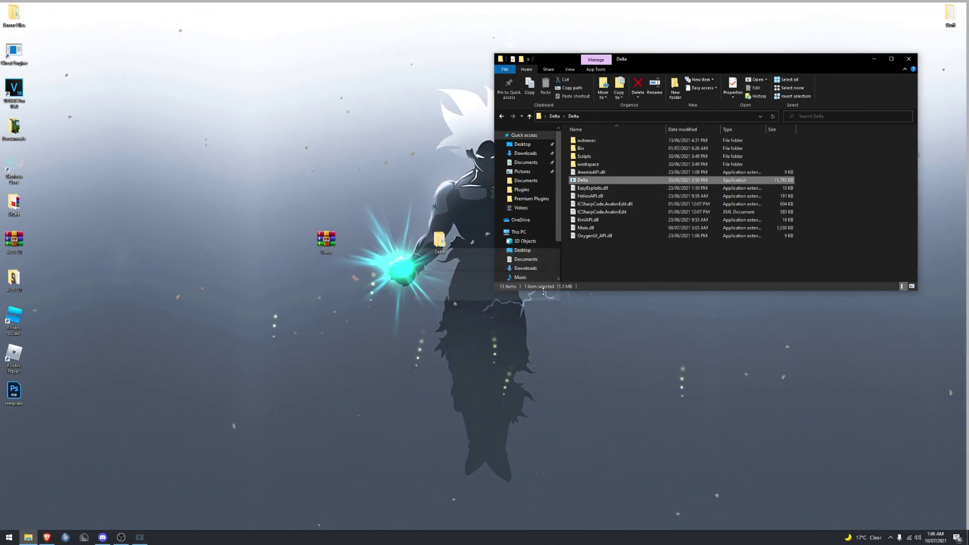
- Test Delta's TopMost setting by moving the File Explorer window behind it and away again, and turn TopMost off
drag(293, 144, 295, 110)
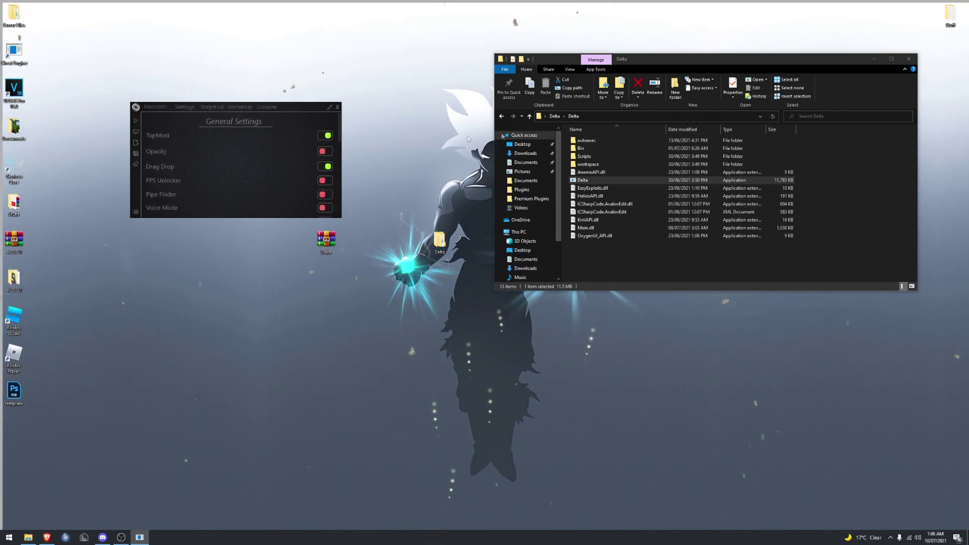
drag(646, 57, 219, 82)
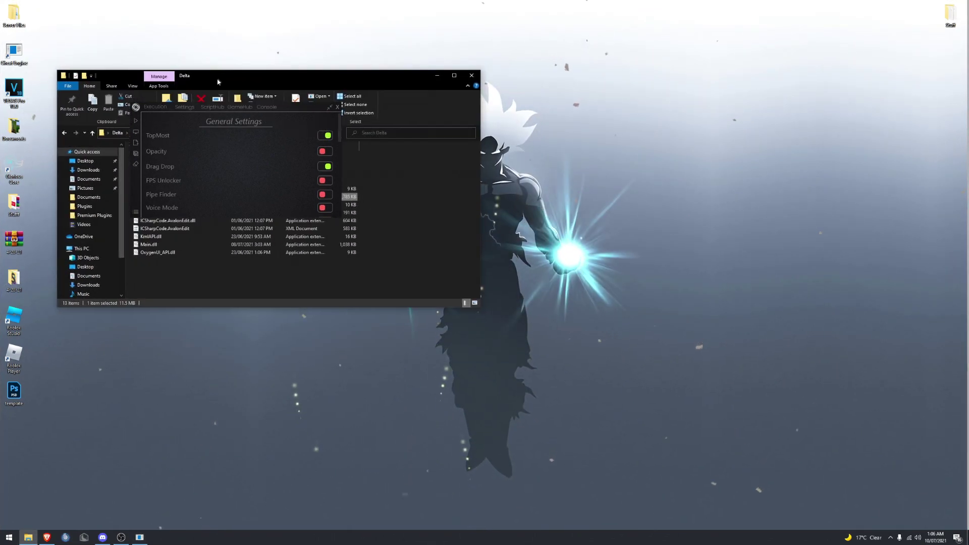
click(302, 111)
drag(404, 77, 687, 131)
click(327, 135)
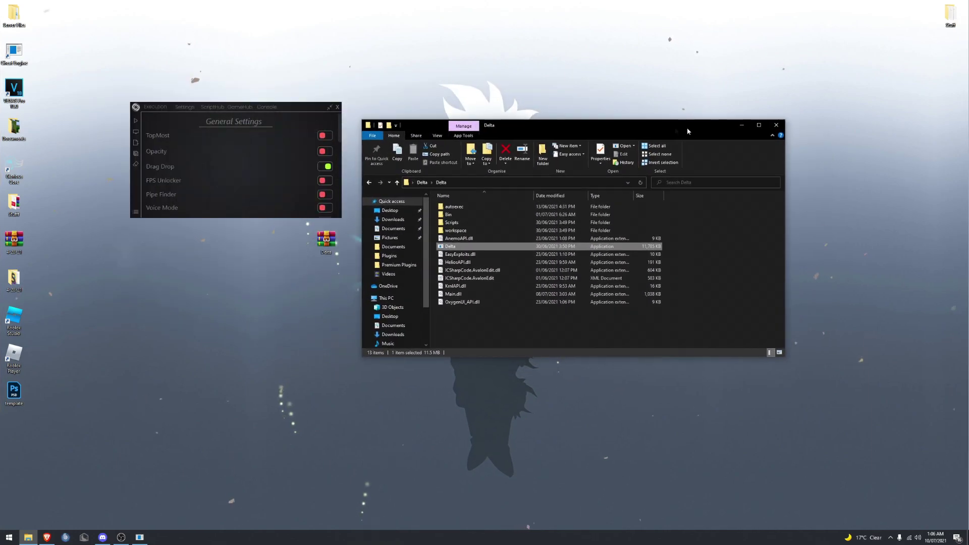
- Turn Delta's Opacity setting on, move the window around to preview the transparency, and turn Opacity off again
click(322, 151)
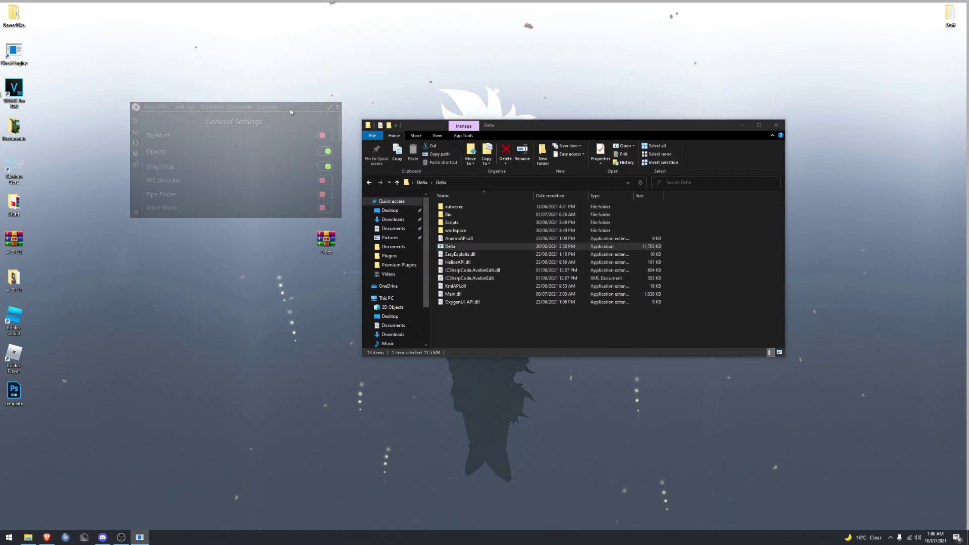
drag(292, 111, 328, 176)
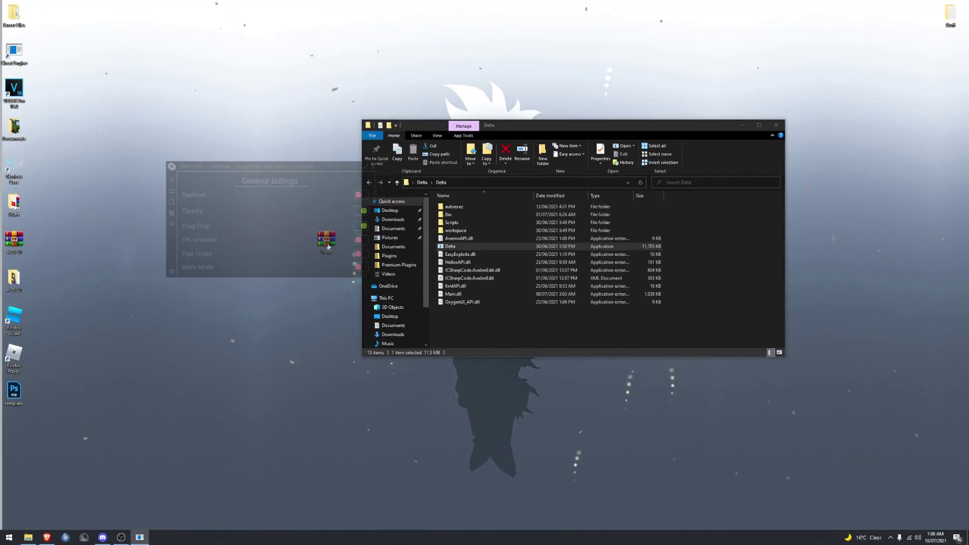
click(357, 216)
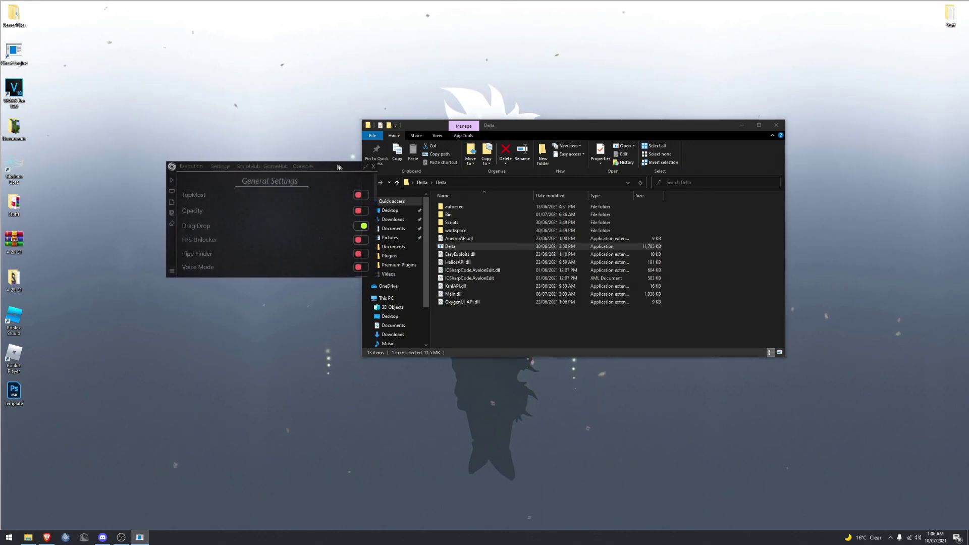
drag(341, 168, 277, 140)
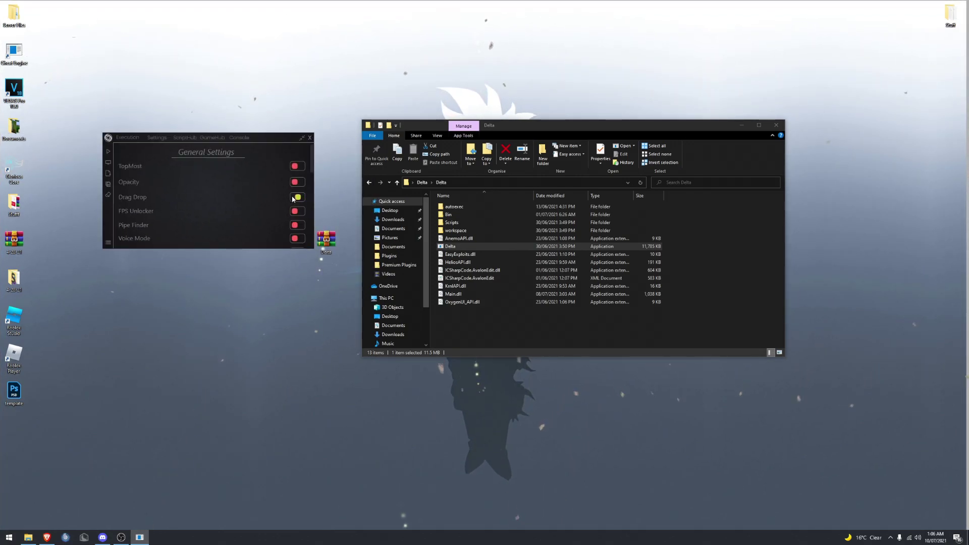
- Turn on the FPS Unlocker in Delta's general settings and review the remaining options down to Auto Inject and Auto Execute
drag(270, 136, 213, 139)
click(234, 206)
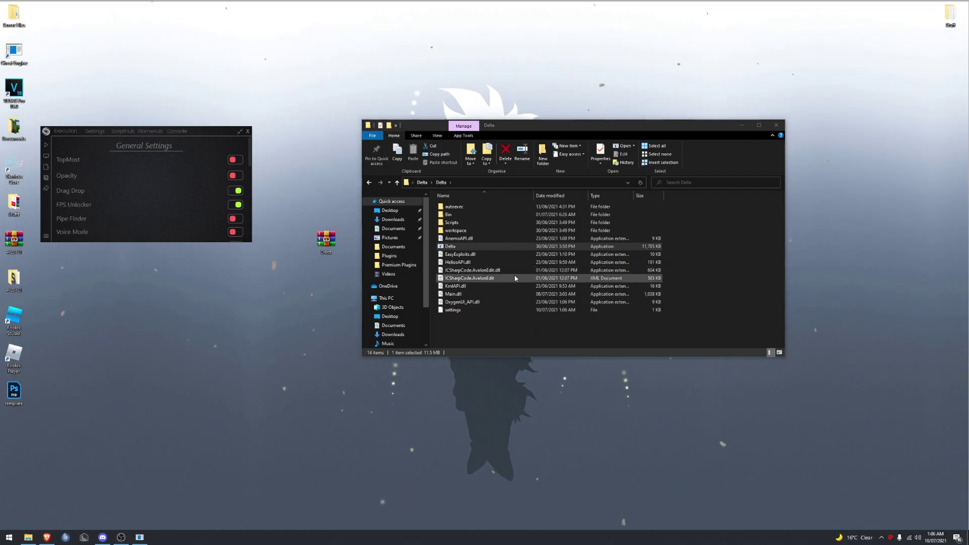
drag(192, 133, 218, 141)
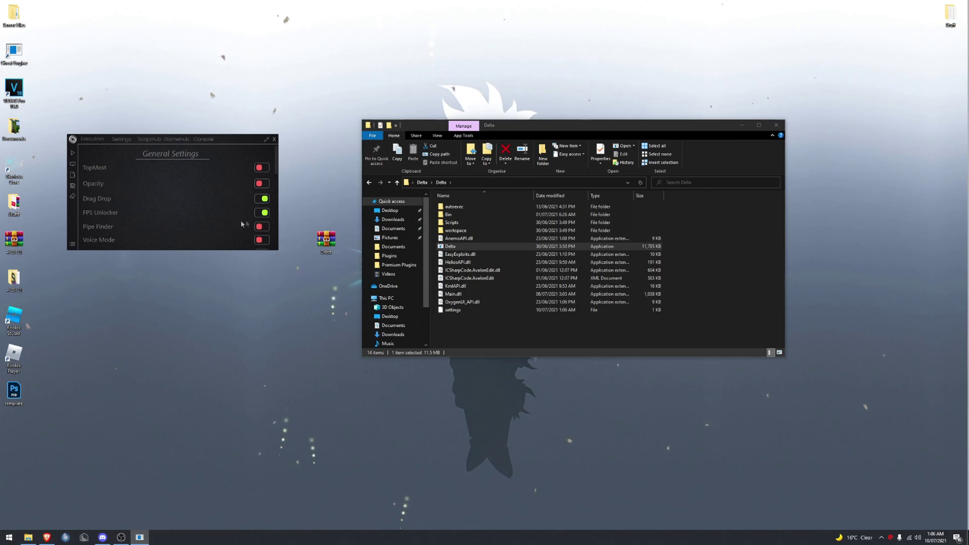
drag(231, 143, 252, 161)
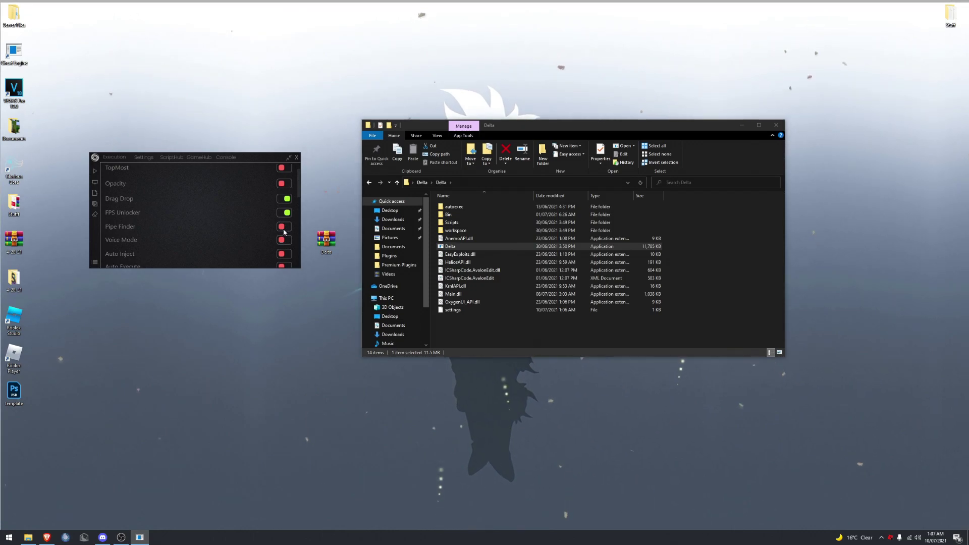
scroll(202, 241, down, 1)
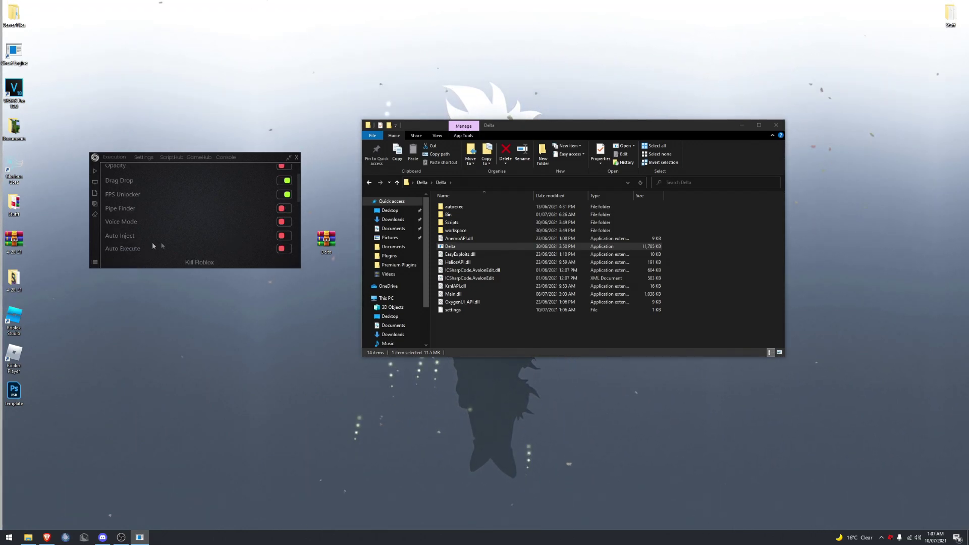
scroll(234, 241, down, 1)
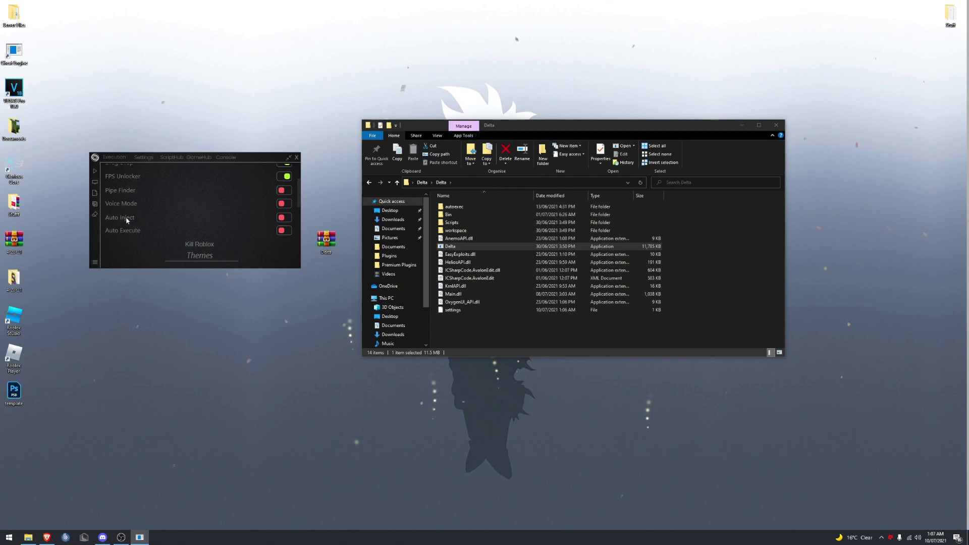
- Turn on Auto Inject in Delta's general settings and dismiss the note about the feature
click(281, 218)
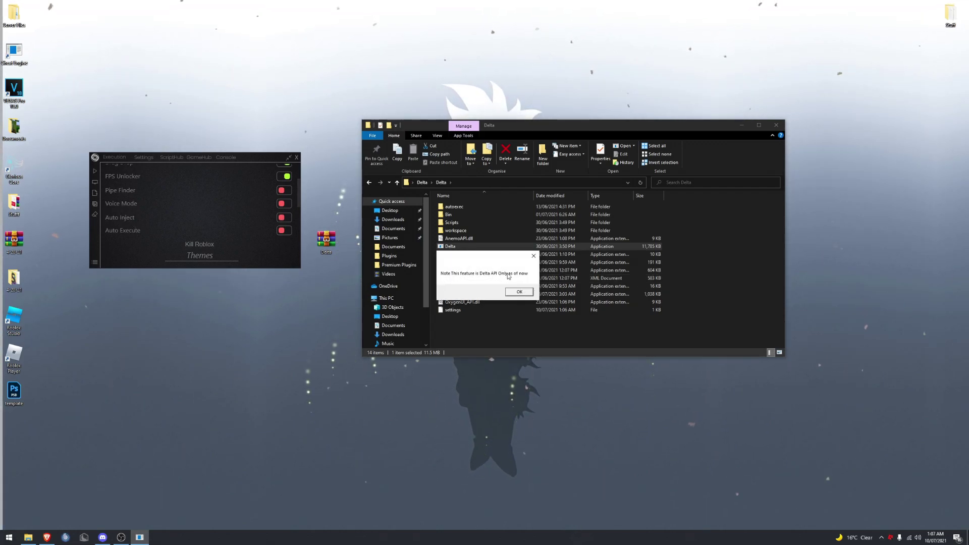
click(519, 291)
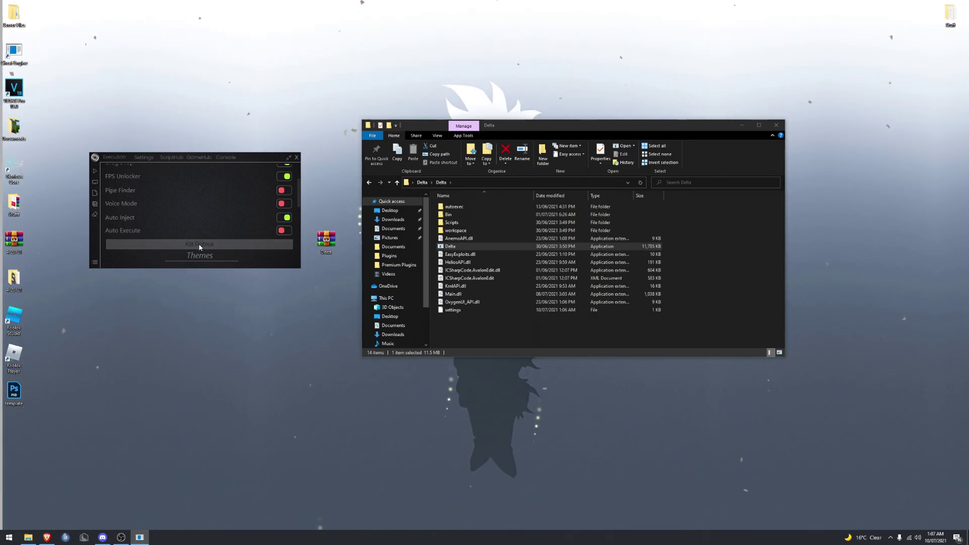
- Preview Delta's Gray, Purple, Red and Yellow themes, and switch back to the Default theme
scroll(202, 242, down, 1)
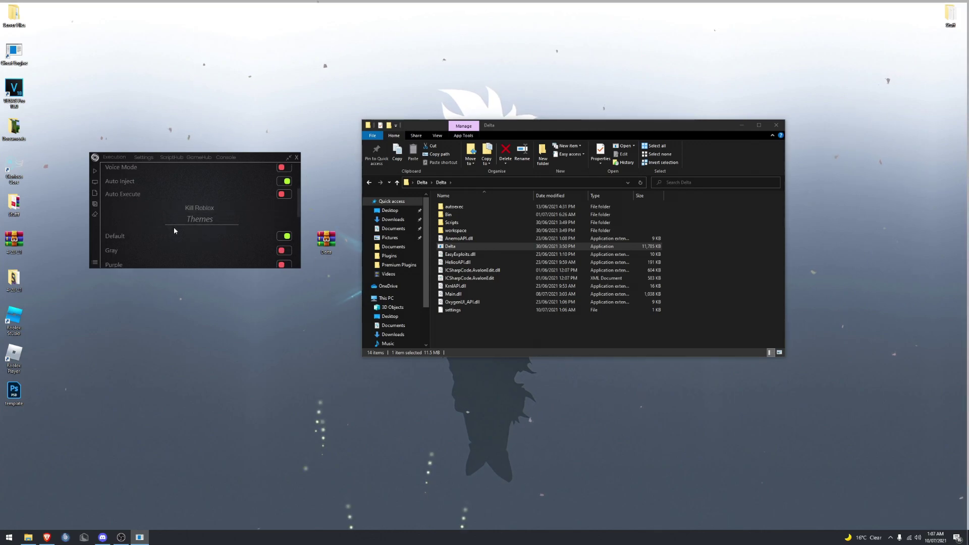
scroll(283, 237, down, 1)
click(286, 234)
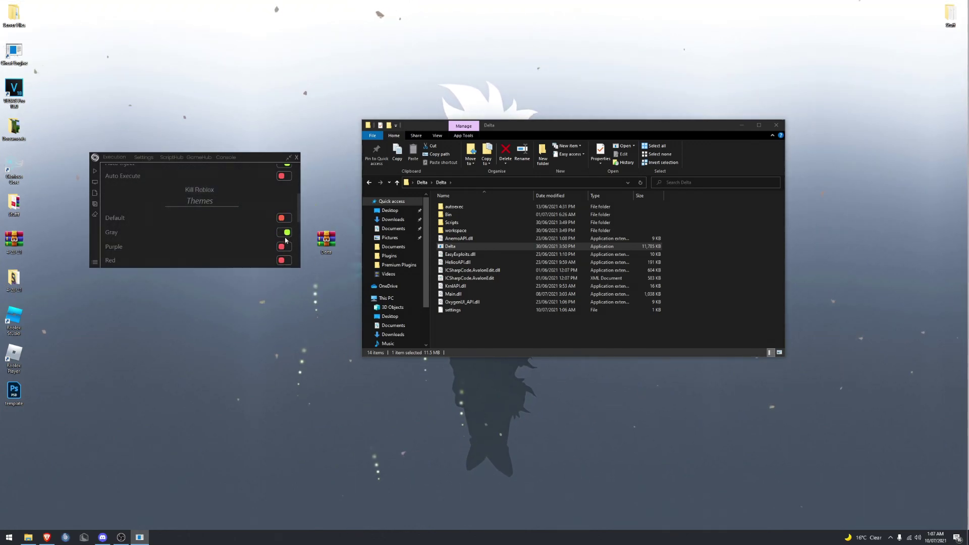
click(286, 247)
scroll(286, 250, down, 1)
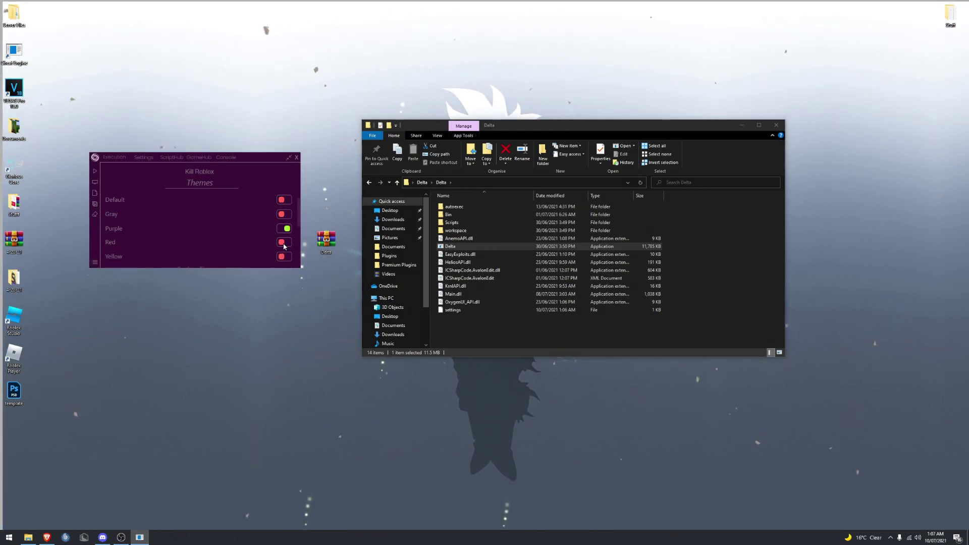
click(286, 243)
click(286, 257)
scroll(277, 250, down, 1)
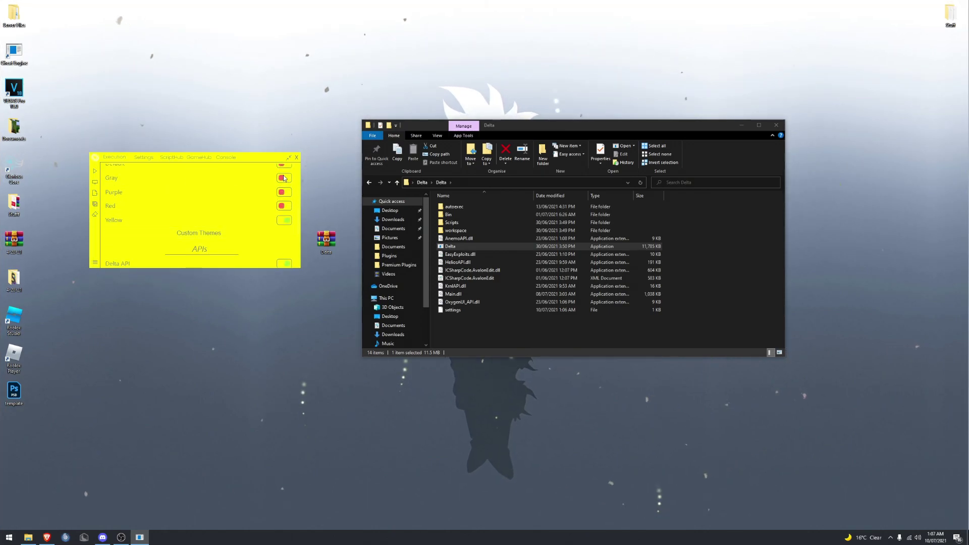
click(285, 197)
click(283, 183)
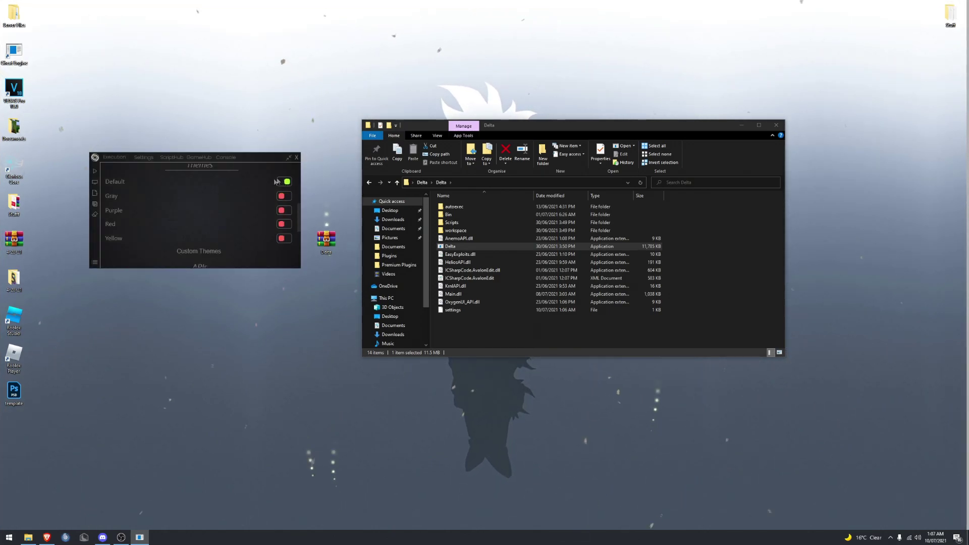
- Try the Zeus and Furk Ultra APIs, switch Delta to the Krnl API, and start updating the DLLs
scroll(184, 241, down, 4)
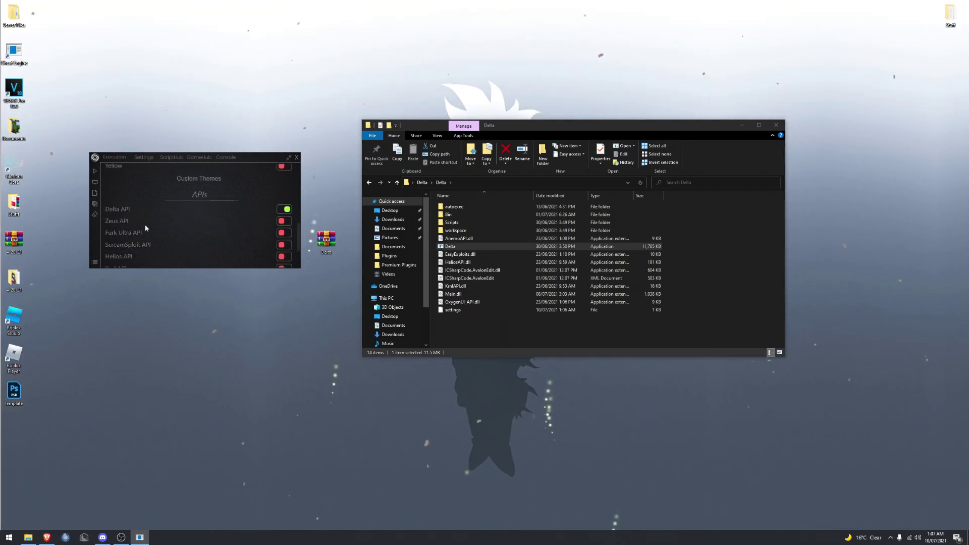
scroll(146, 230, down, 3)
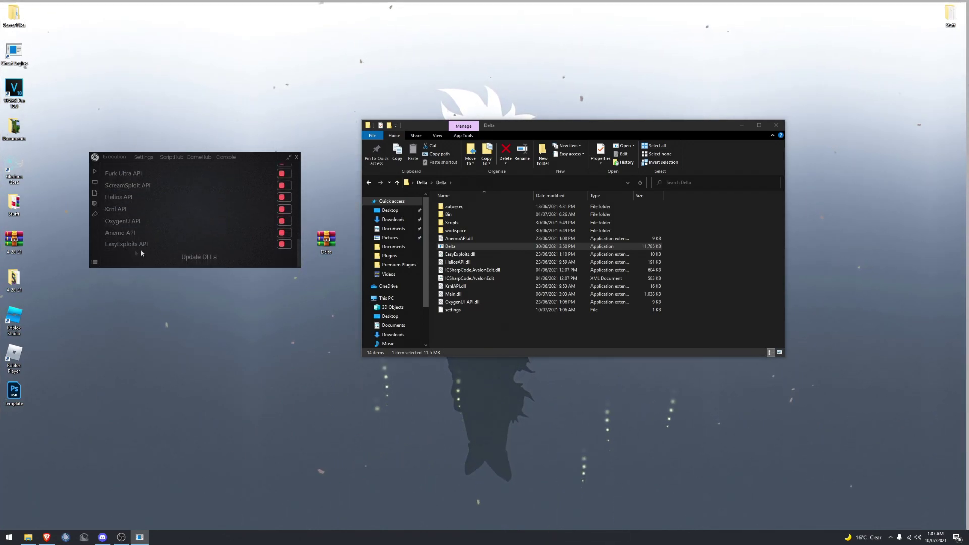
scroll(147, 247, up, 2)
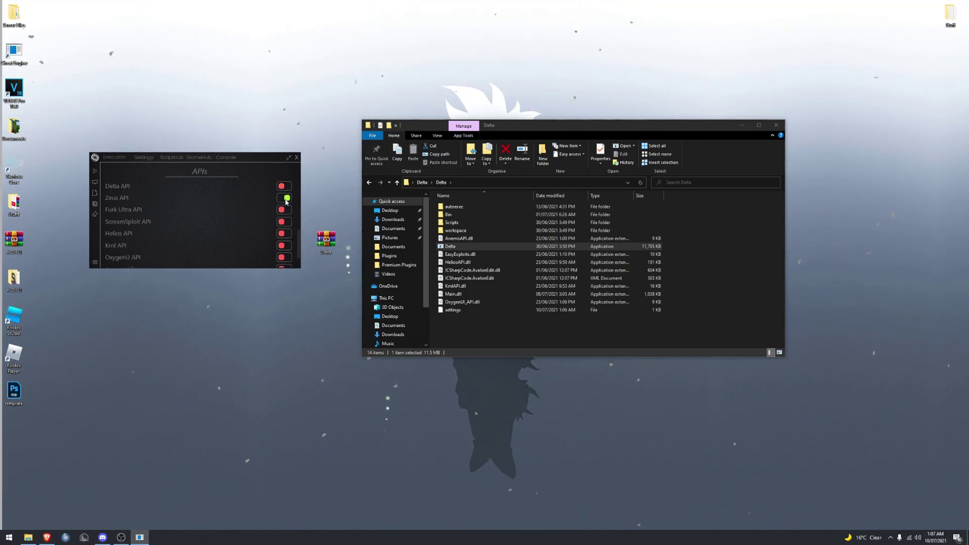
click(284, 210)
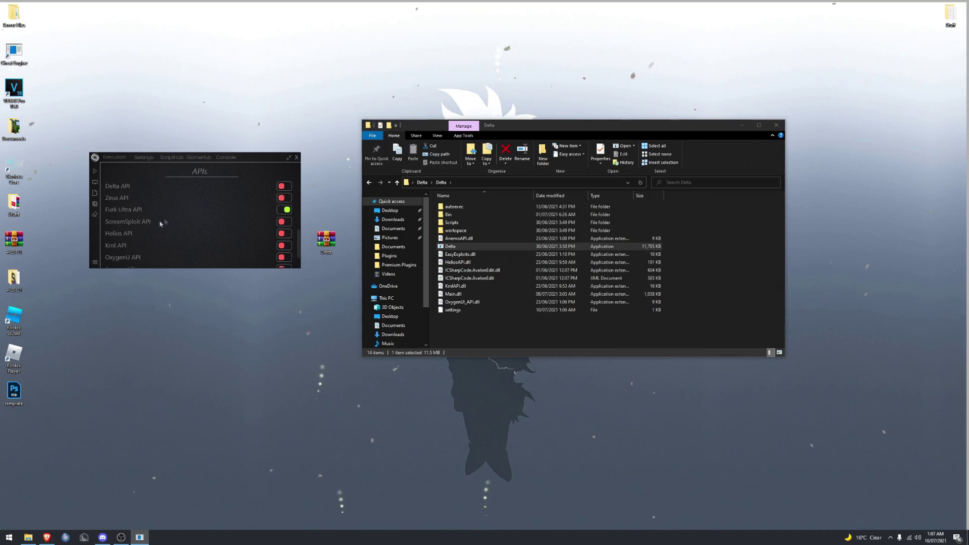
scroll(165, 218, down, 2)
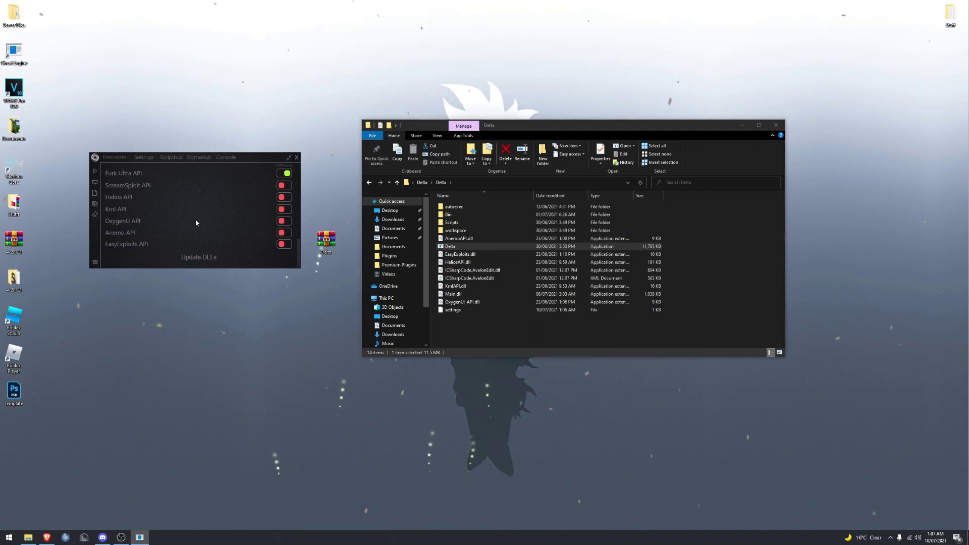
click(284, 210)
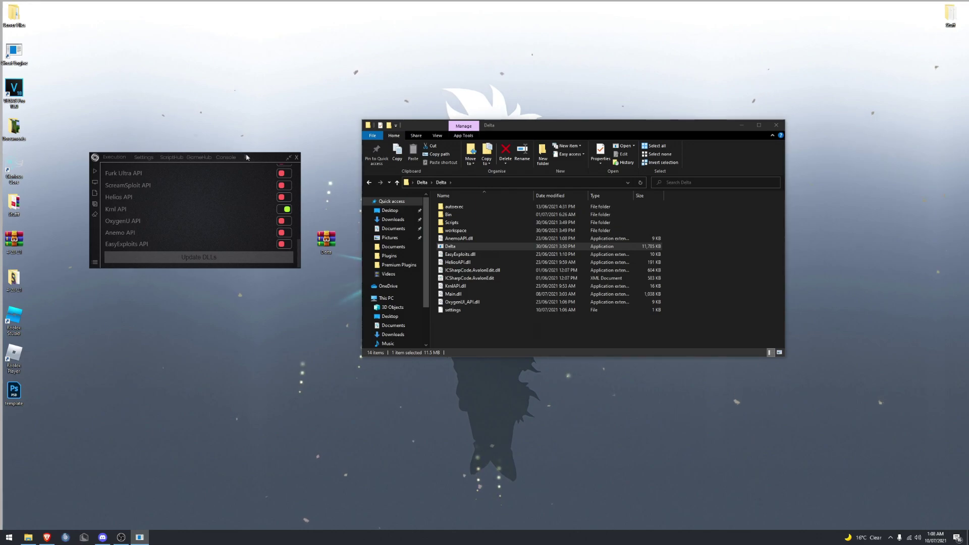
- Examine the DLL files in the Delta folder, including KrnlAPI.dll and ZeusX.dll
drag(475, 332, 451, 334)
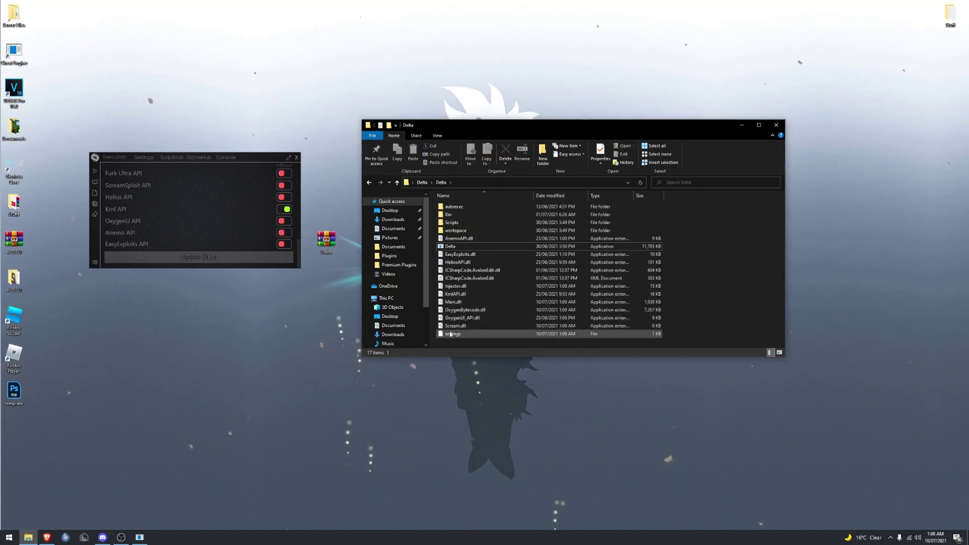
click(447, 295)
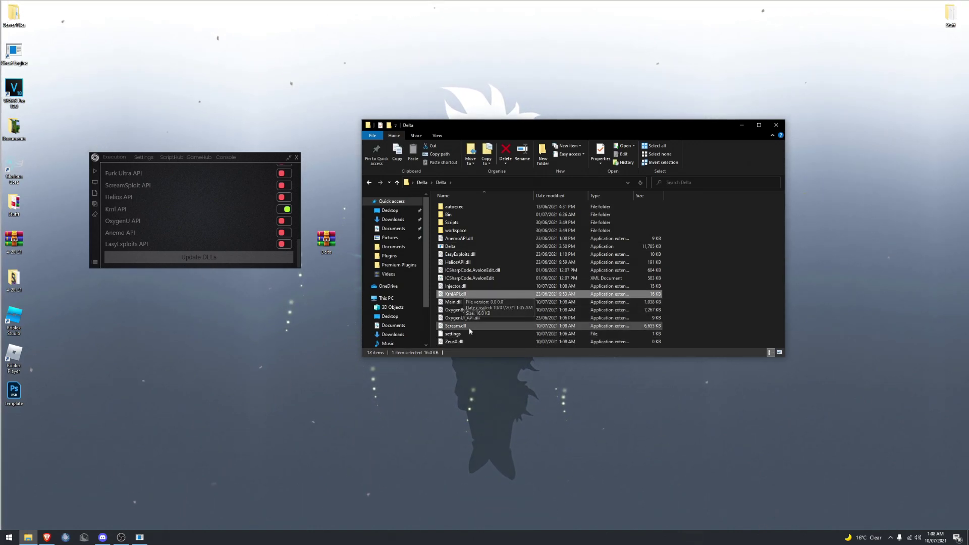
click(457, 343)
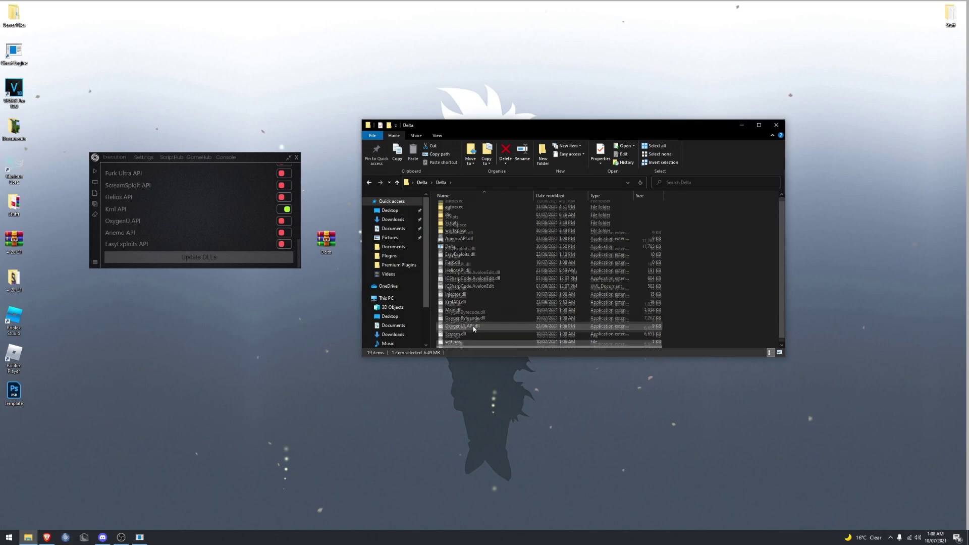
scroll(197, 228, down, 2)
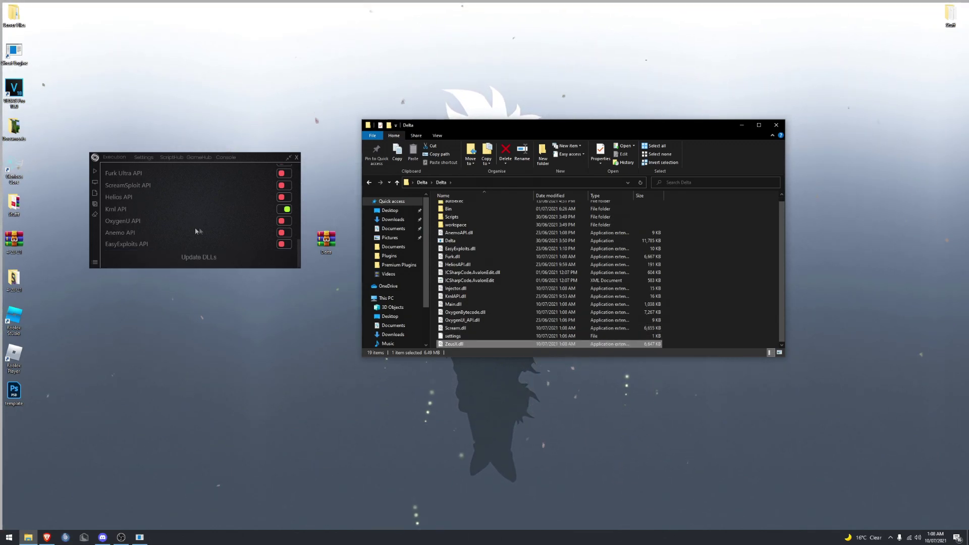
- Review Delta's settings again from the general options and themes down to the APIs and Update DLLs
scroll(196, 231, down, 3)
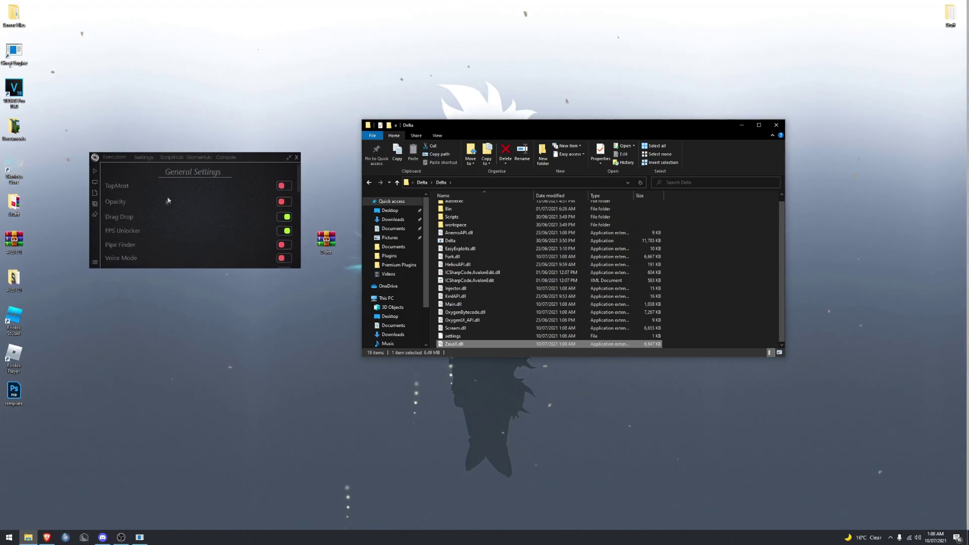
scroll(169, 199, down, 5)
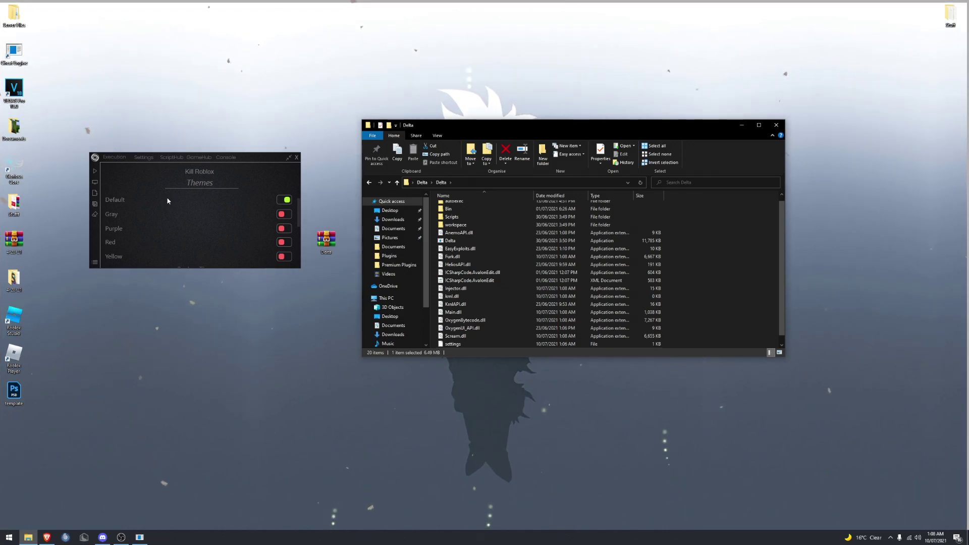
scroll(213, 199, down, 5)
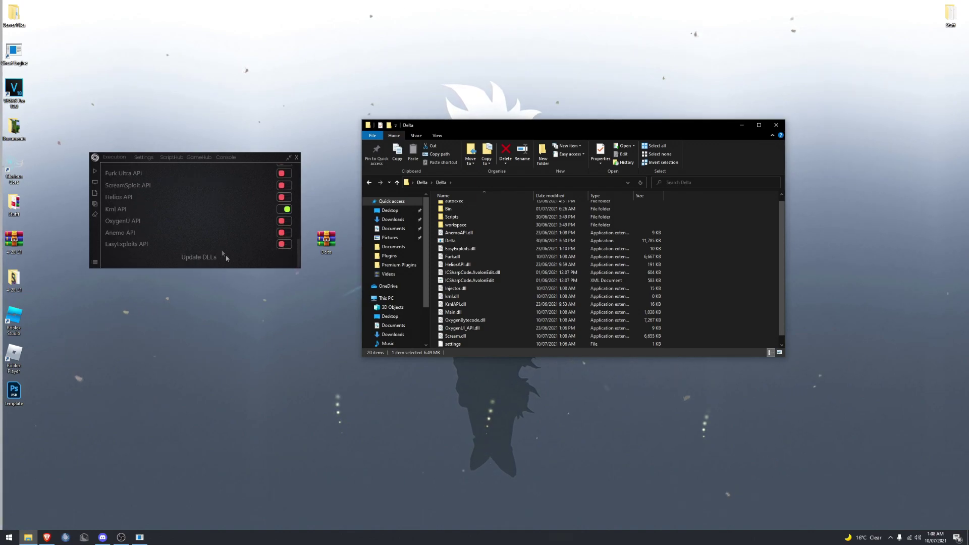
click(221, 259)
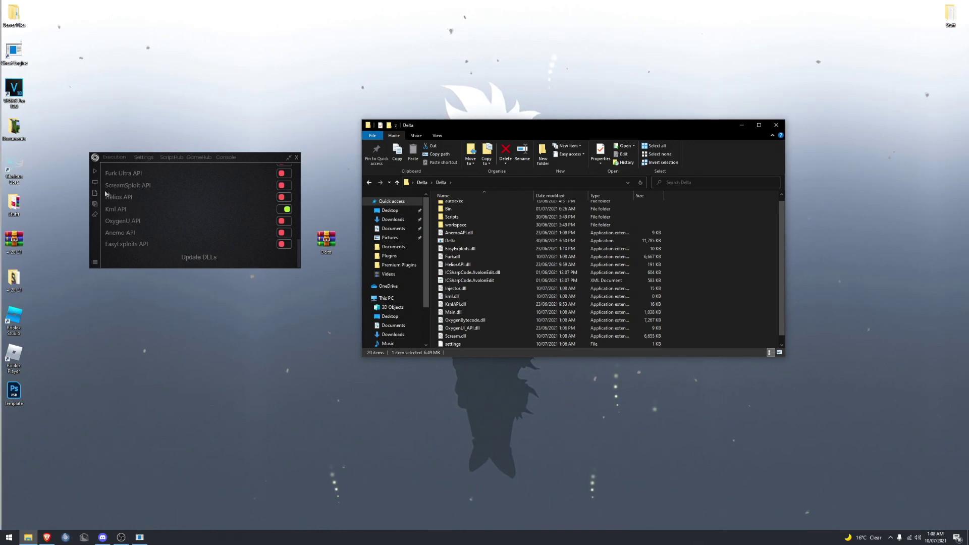
scroll(219, 194, up, 2)
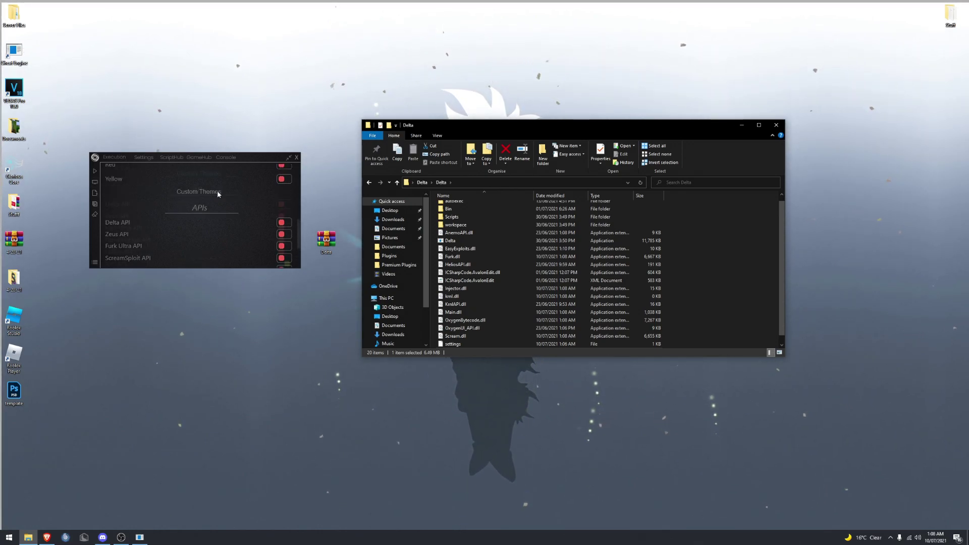
scroll(218, 194, up, 6)
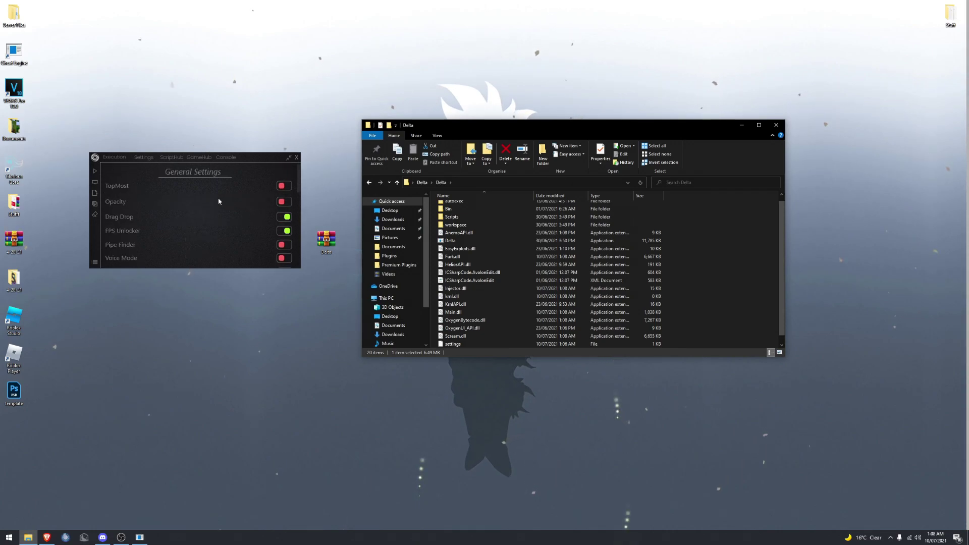
- Browse the script hubs offered in the ScriptHub from Delta Hub to Hecta Hub, and view the Console
click(172, 158)
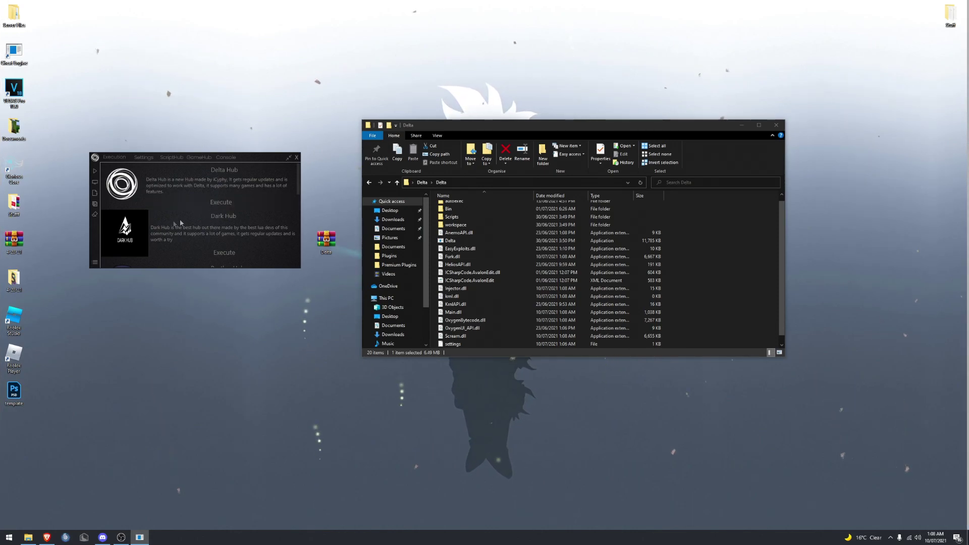
scroll(169, 222, down, 6)
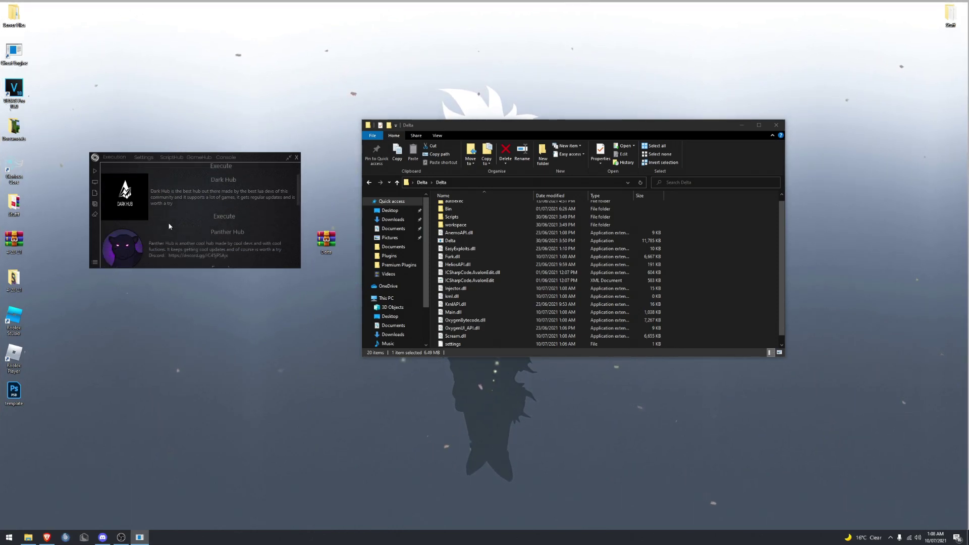
scroll(202, 202, up, 1)
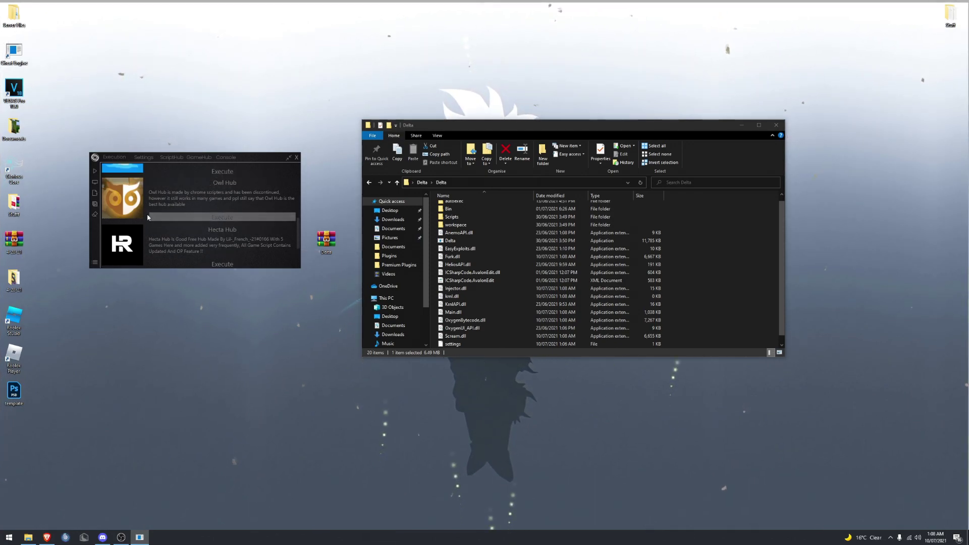
scroll(204, 213, down, 2)
scroll(191, 224, up, 7)
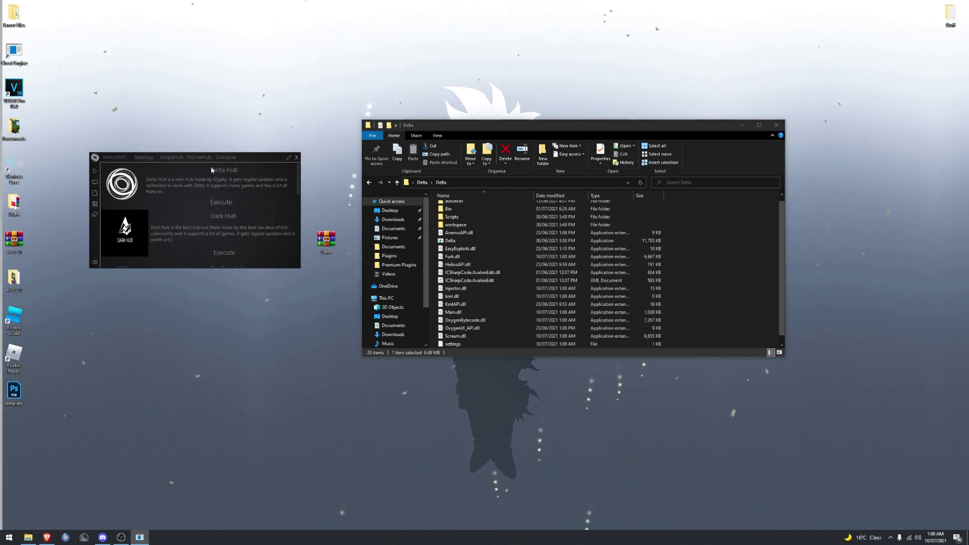
click(226, 157)
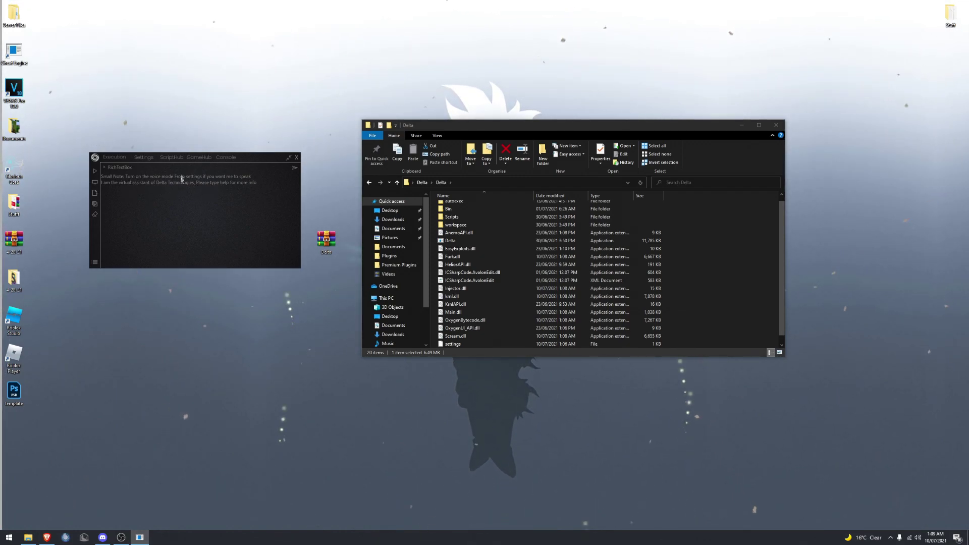
- Open the GameHub, try to run the Arsenal script, dismiss the messages, and look over the other games offered
click(198, 158)
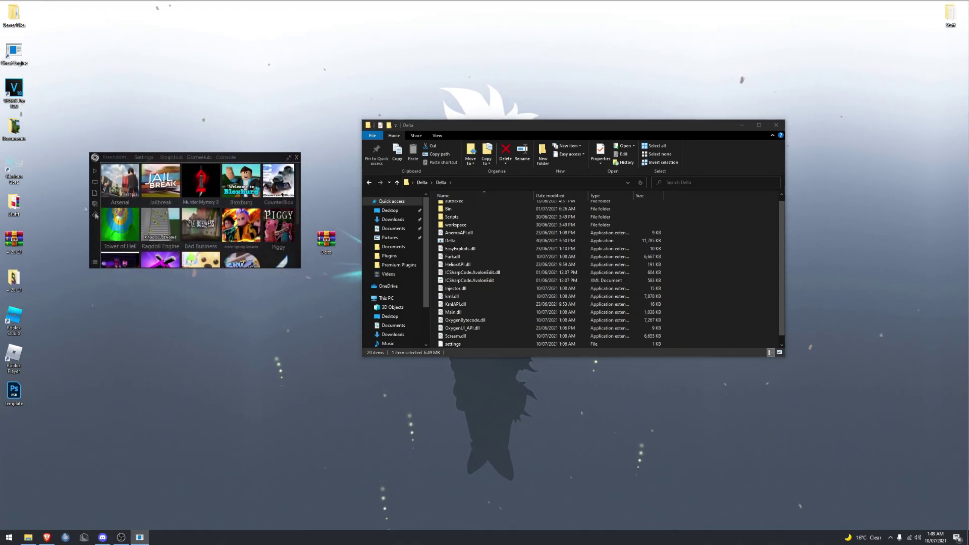
click(120, 205)
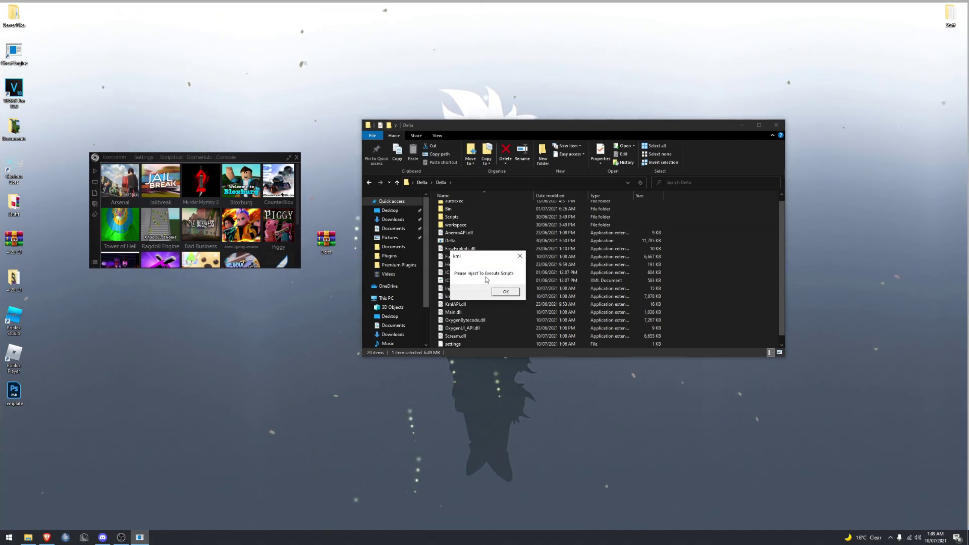
click(505, 293)
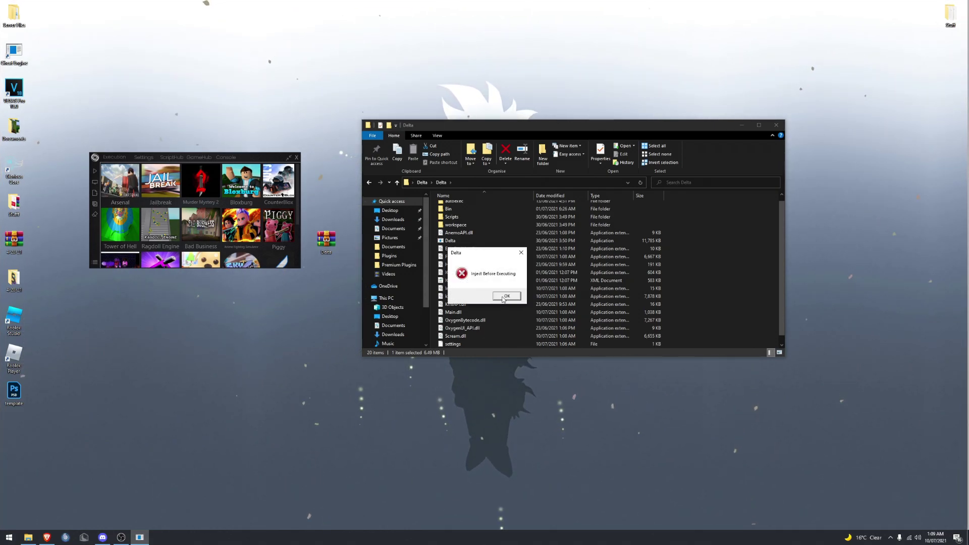
click(506, 296)
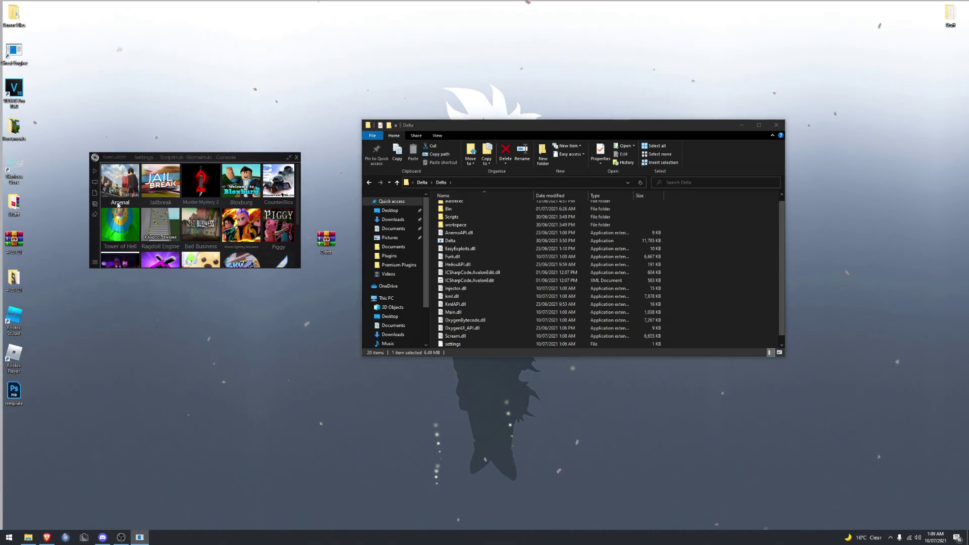
scroll(218, 201, down, 2)
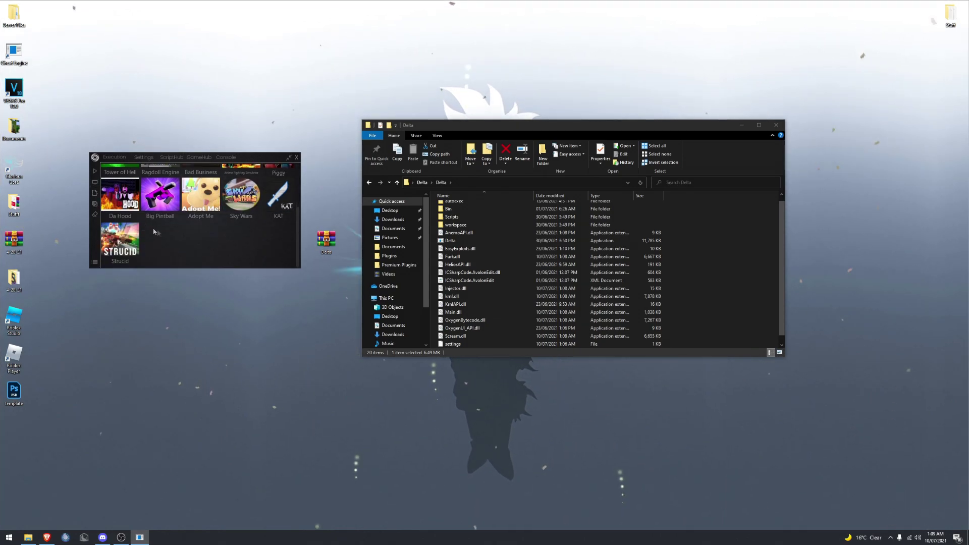
scroll(227, 212, up, 2)
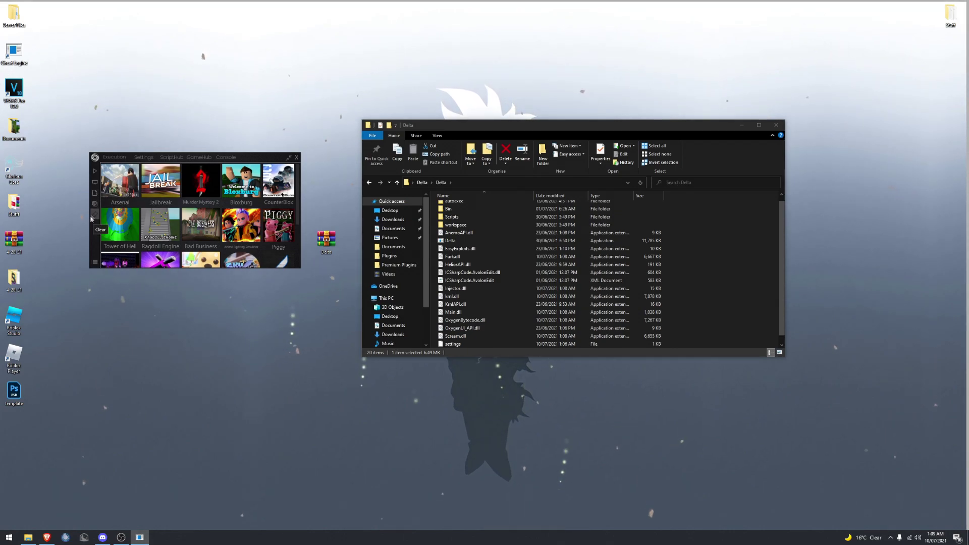
- Return to the Execution editor with its list of script files shown
click(93, 264)
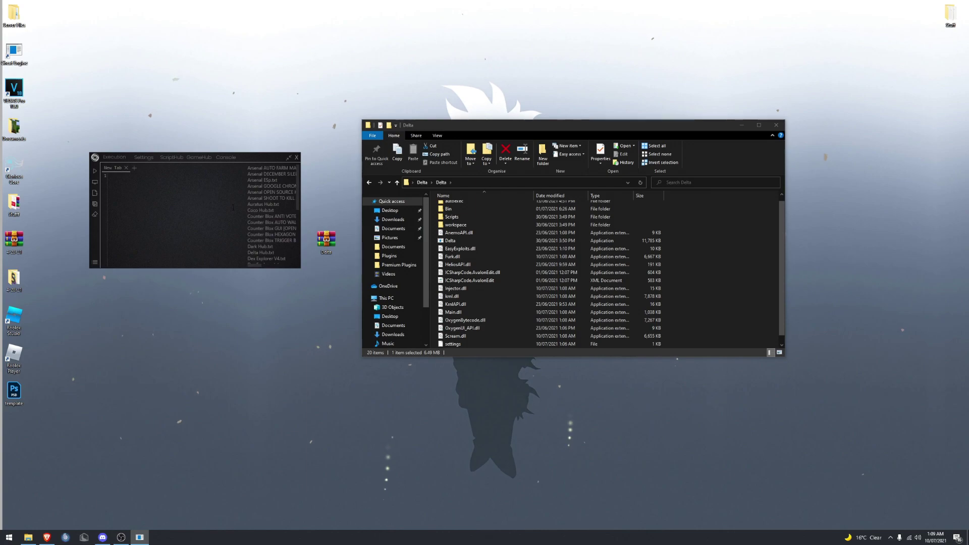
- Look through the script file list in the Execution editor, down to the Phantom Forces scripts and back to the Arsenal ones
scroll(273, 214, down, 5)
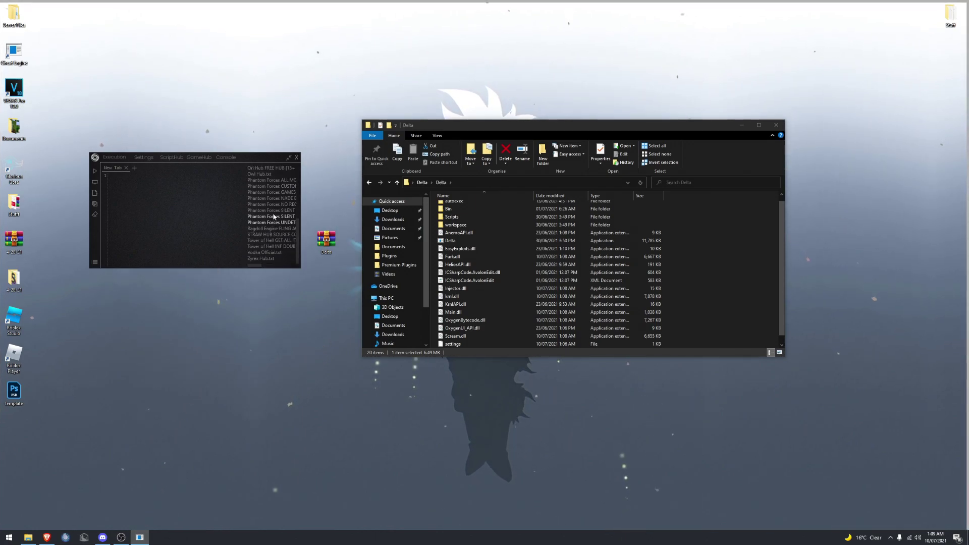
mouse_move(260, 269)
mouse_down()
mouse_move(272, 268)
mouse_move(253, 268)
mouse_up()
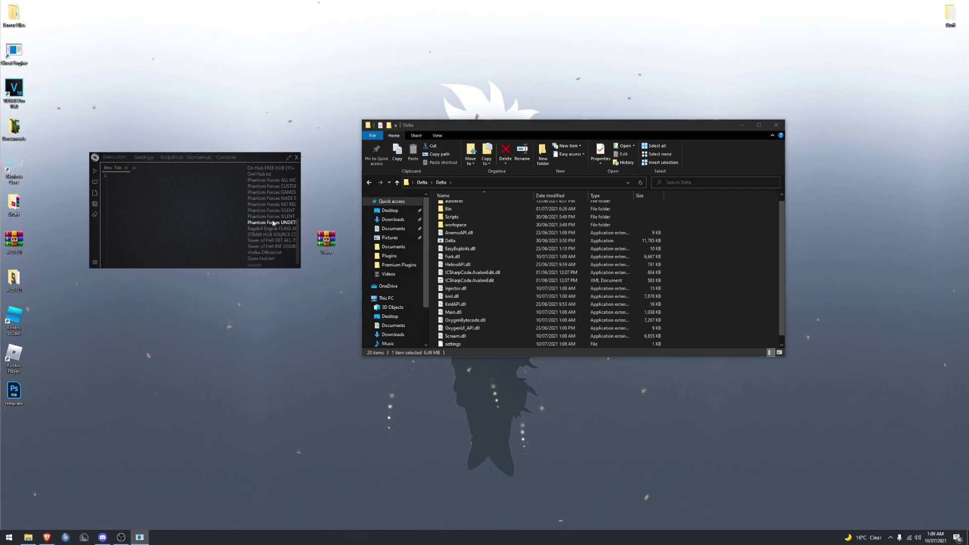
scroll(279, 206, up, 2)
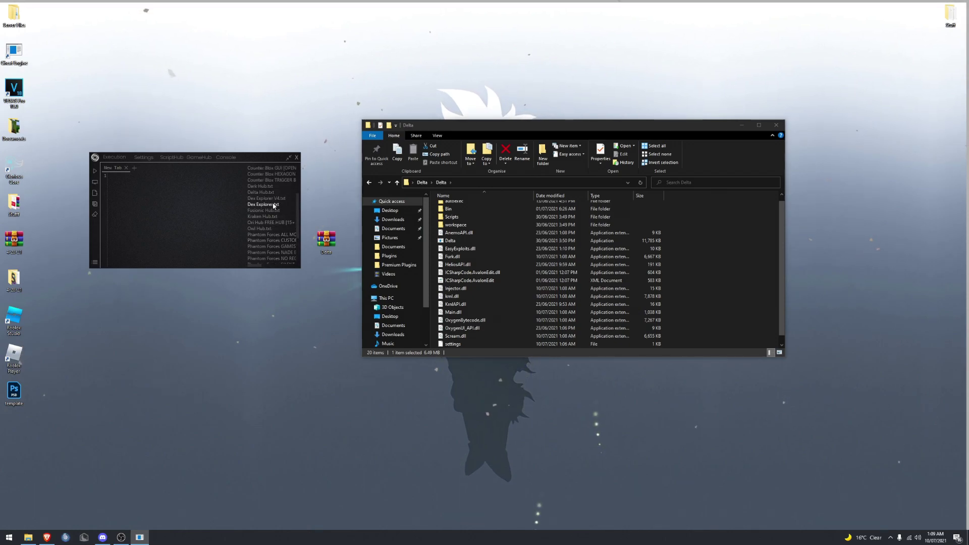
scroll(272, 224, up, 2)
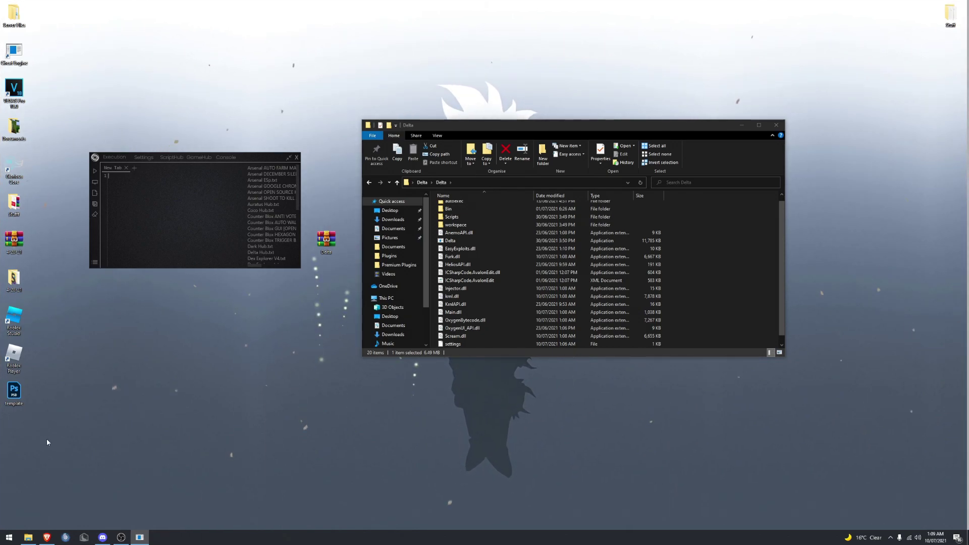
- Switch to the Brave browser and launch Arsenal from its Roblox game page
click(46, 537)
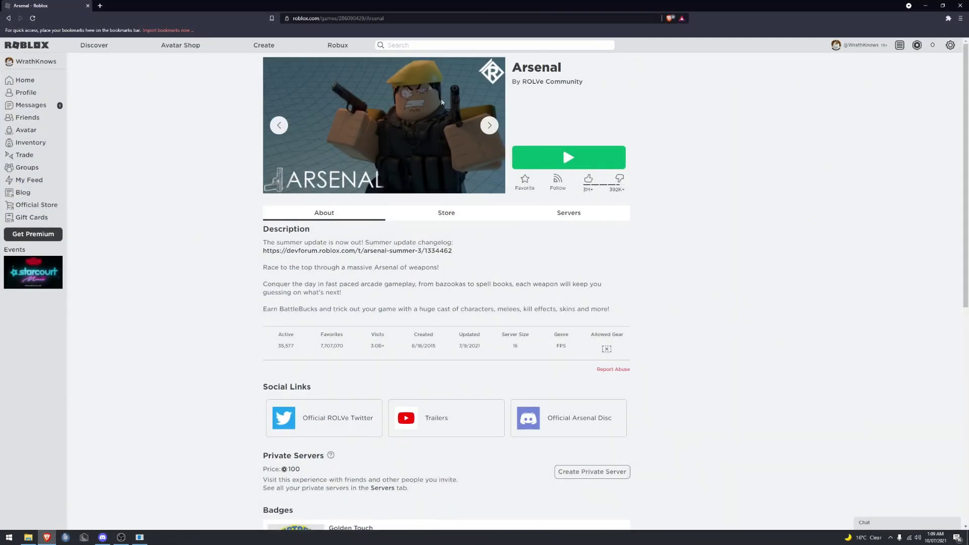
click(581, 152)
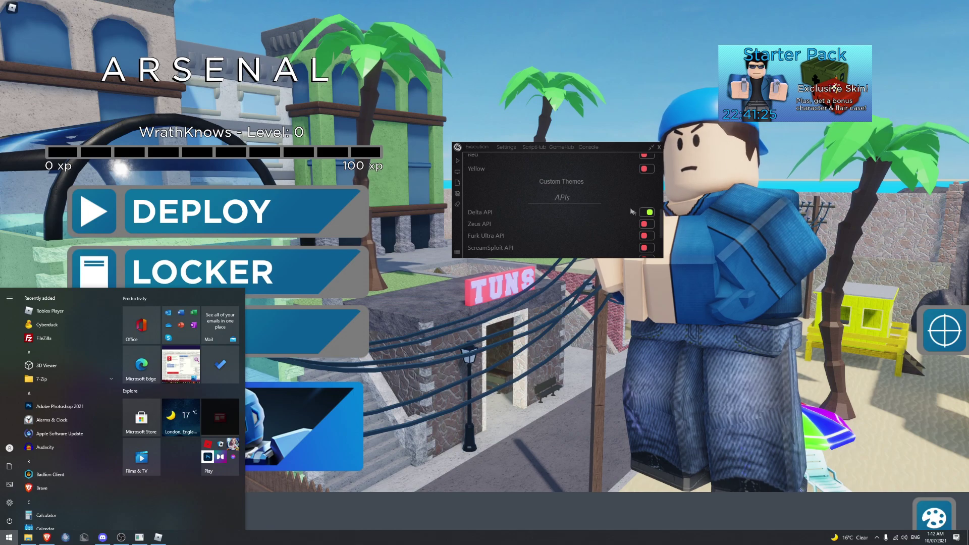
- Review Delta's settings over the running game, covering Auto Inject, the themes, the APIs and Update DLLs
scroll(648, 215, up, 6)
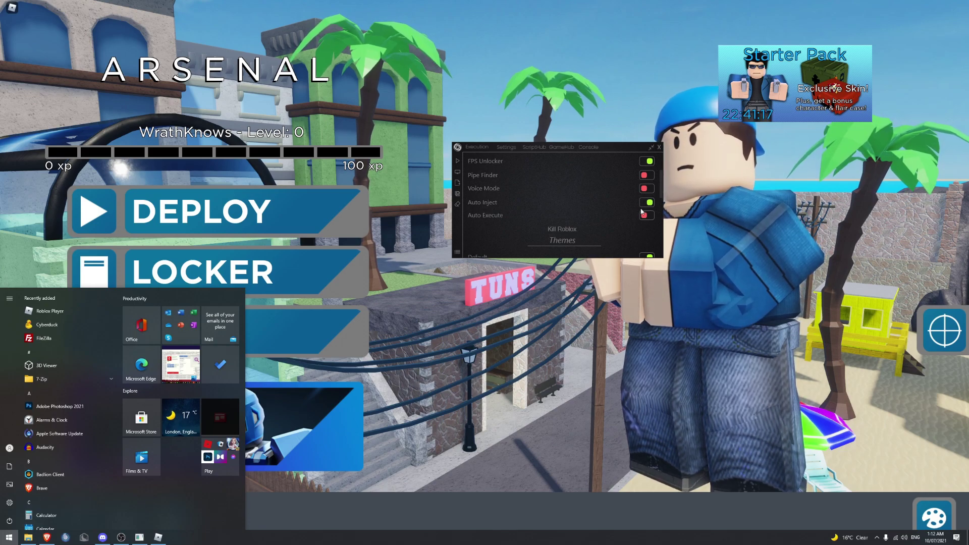
scroll(636, 210, down, 6)
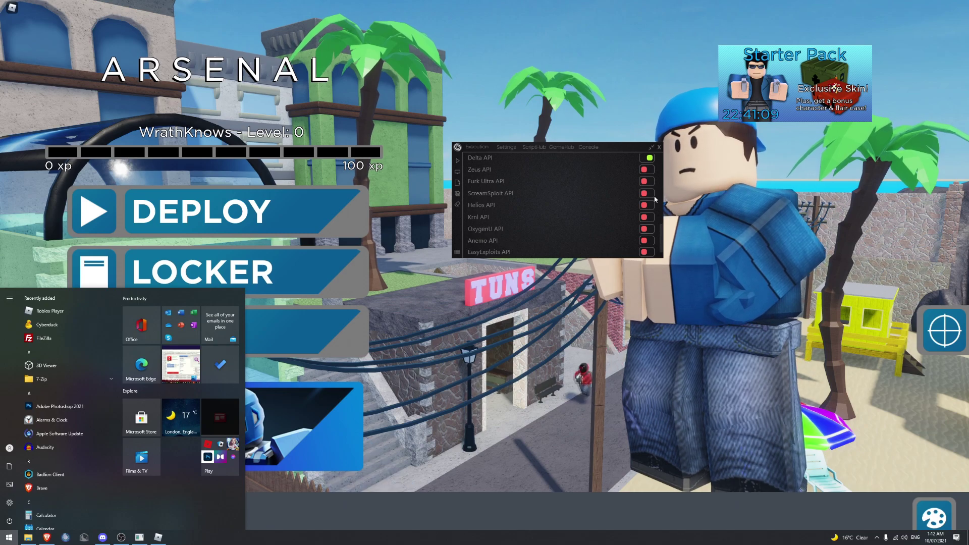
scroll(629, 235, down, 2)
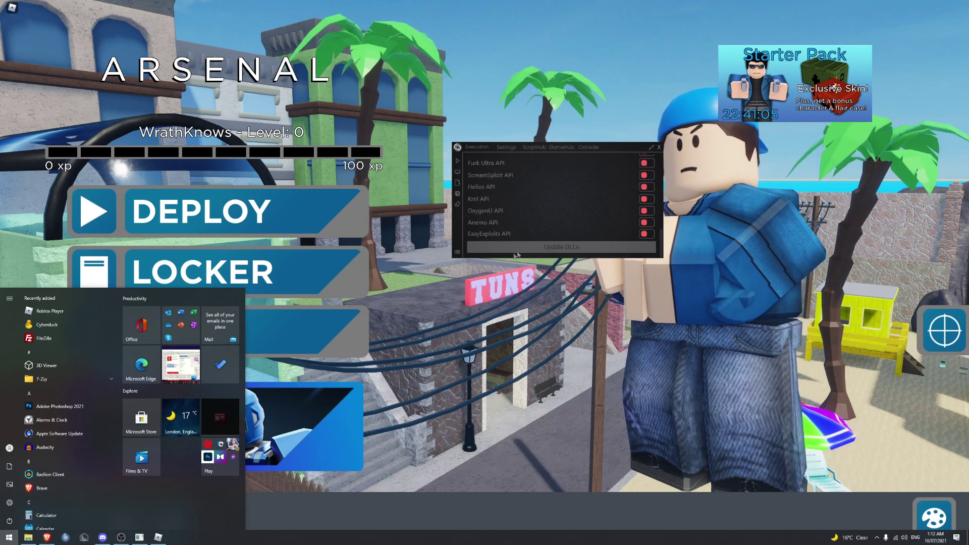
scroll(497, 186, up, 2)
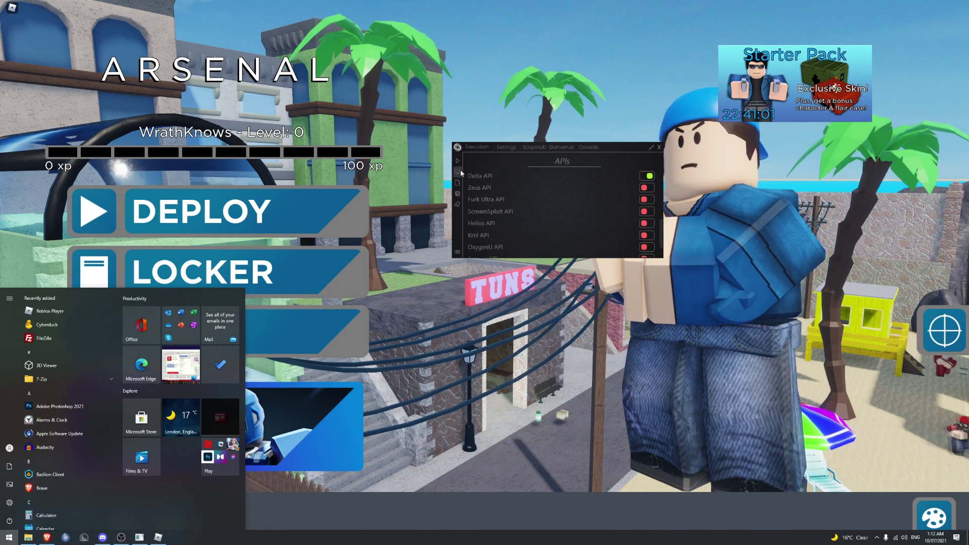
scroll(561, 204, down, 5)
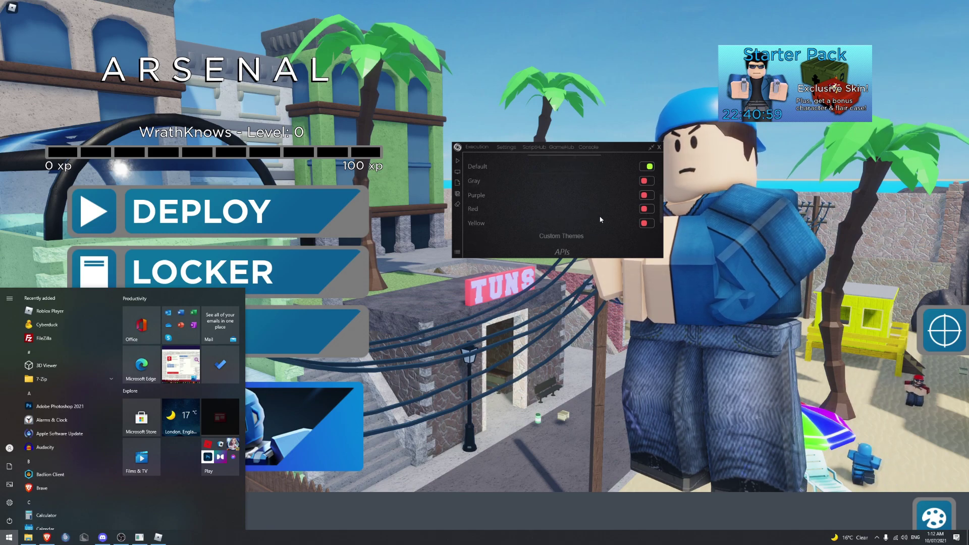
scroll(599, 221, up, 1)
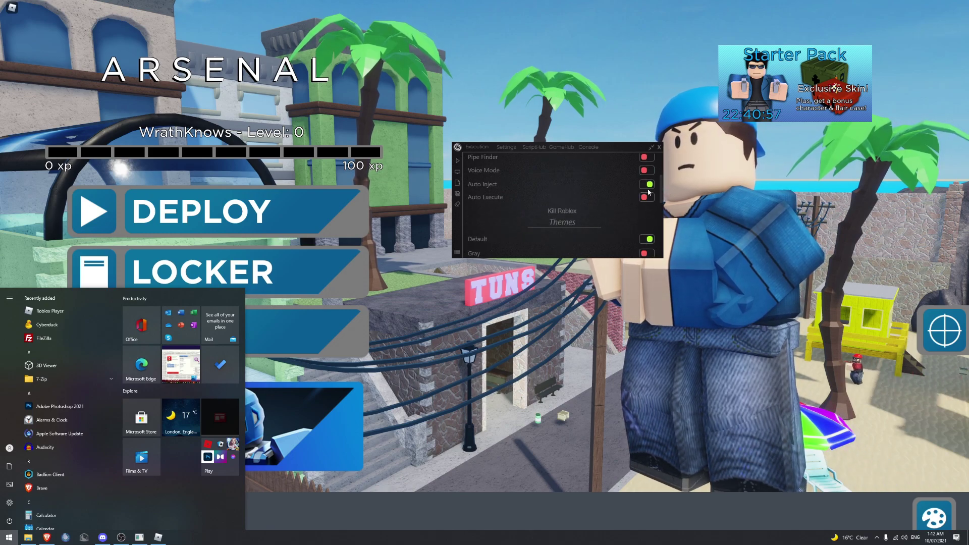
scroll(549, 193, up, 5)
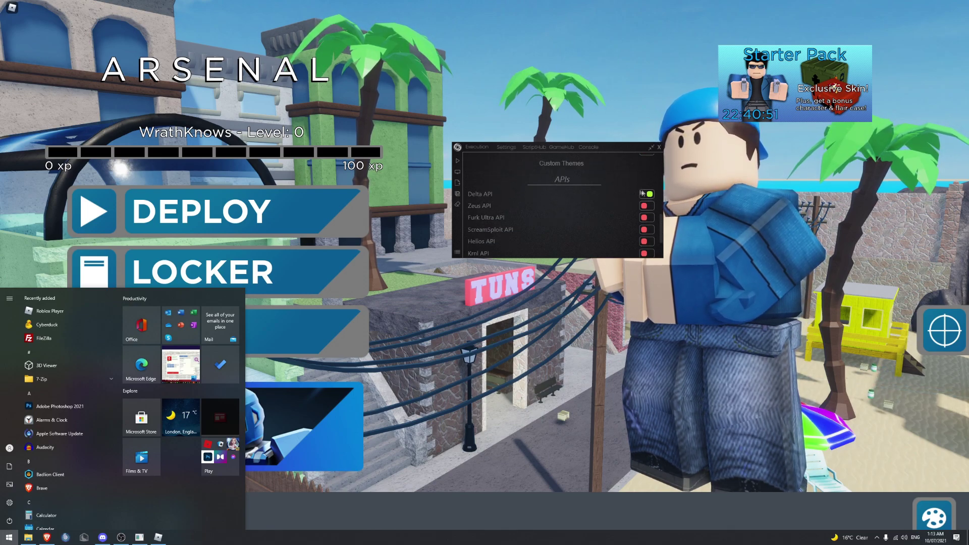
- Find Owl Hub in Delta's ScriptHub and execute it in the running Arsenal game
click(460, 162)
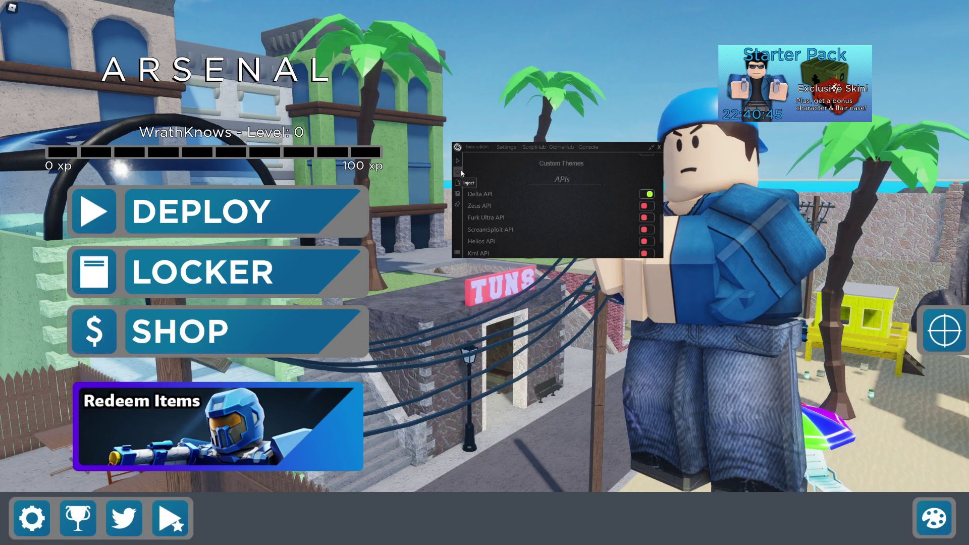
click(536, 148)
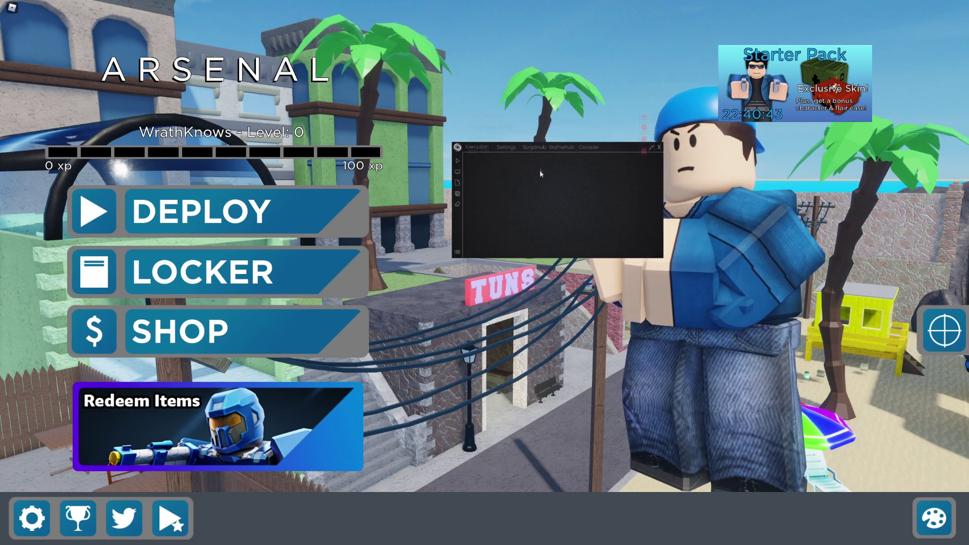
scroll(563, 188, down, 3)
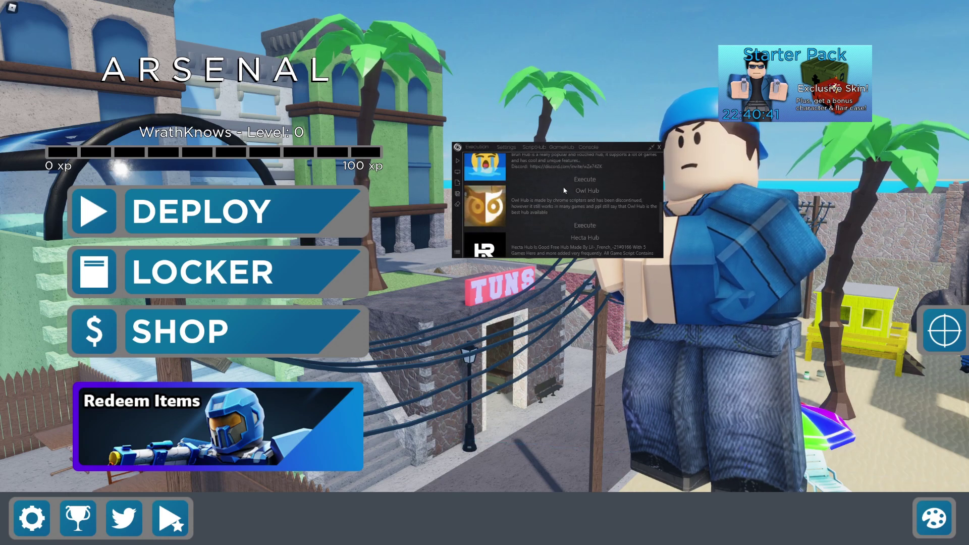
click(585, 225)
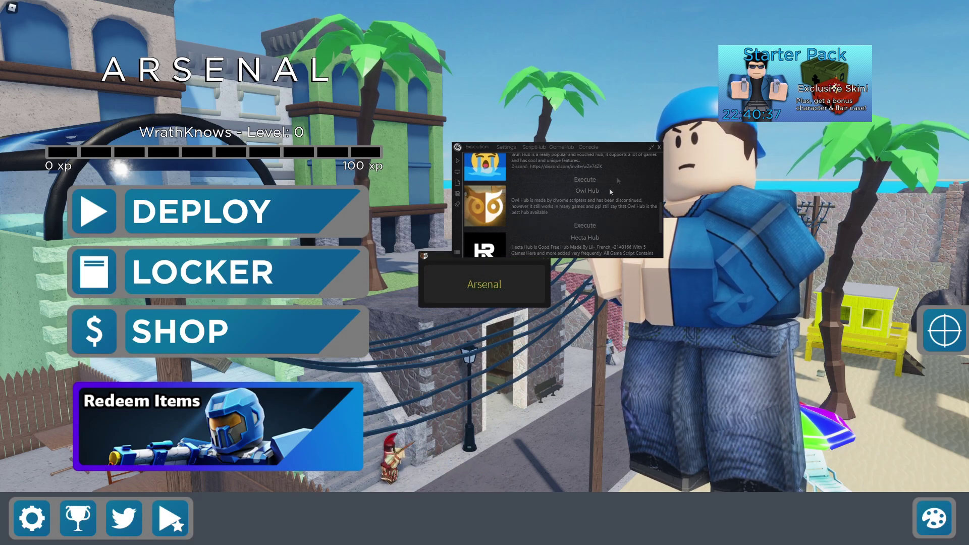
- Move the Delta window aside, load Owl Hub's Arsenal script, and close the Delta window
drag(530, 147, 658, 161)
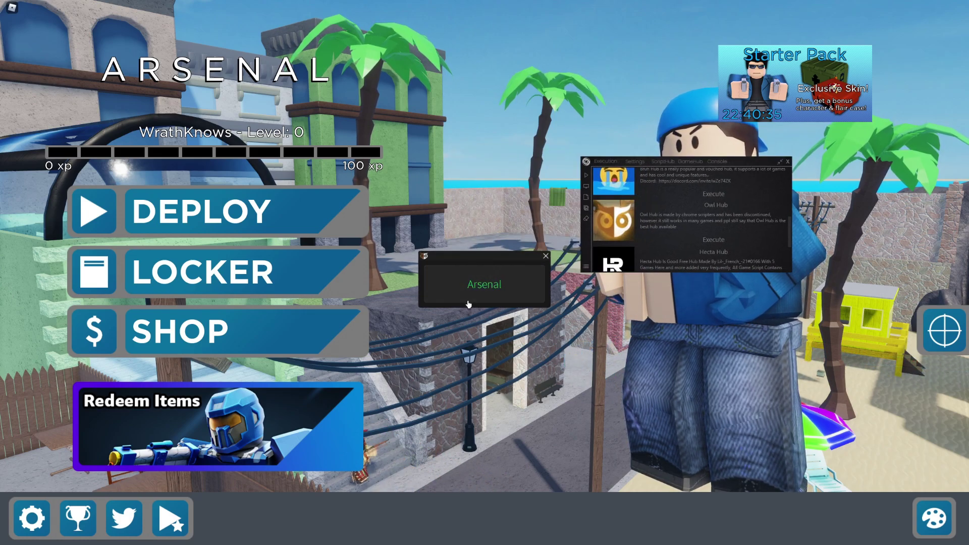
click(469, 302)
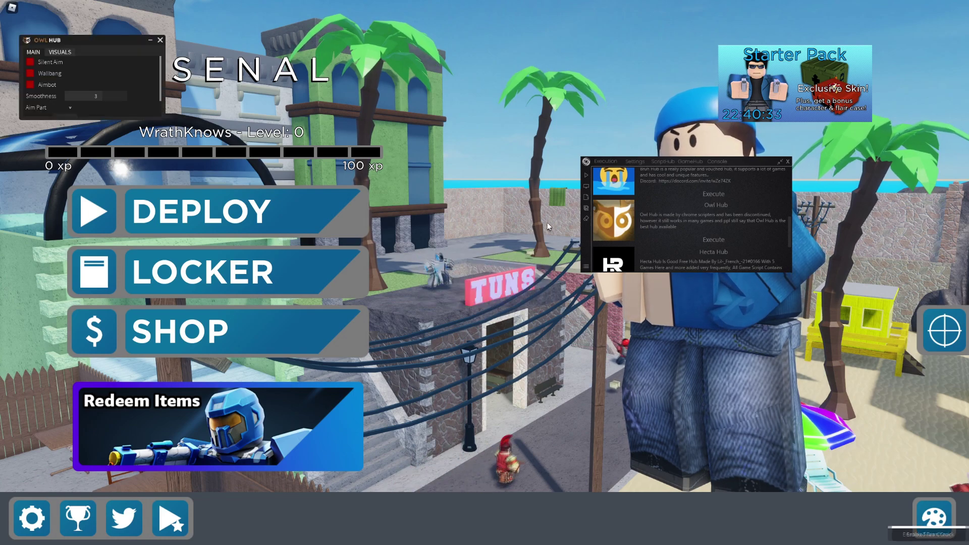
scroll(681, 221, up, 5)
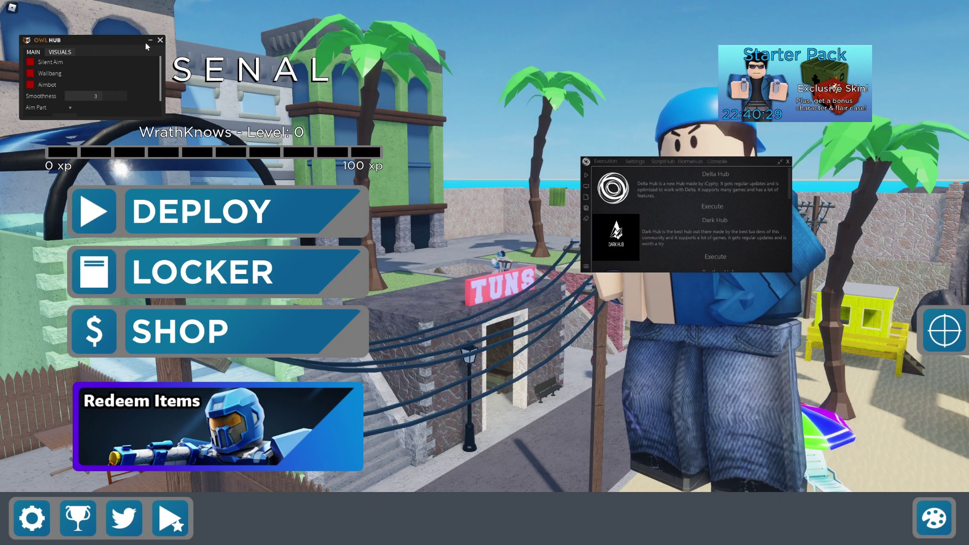
click(787, 162)
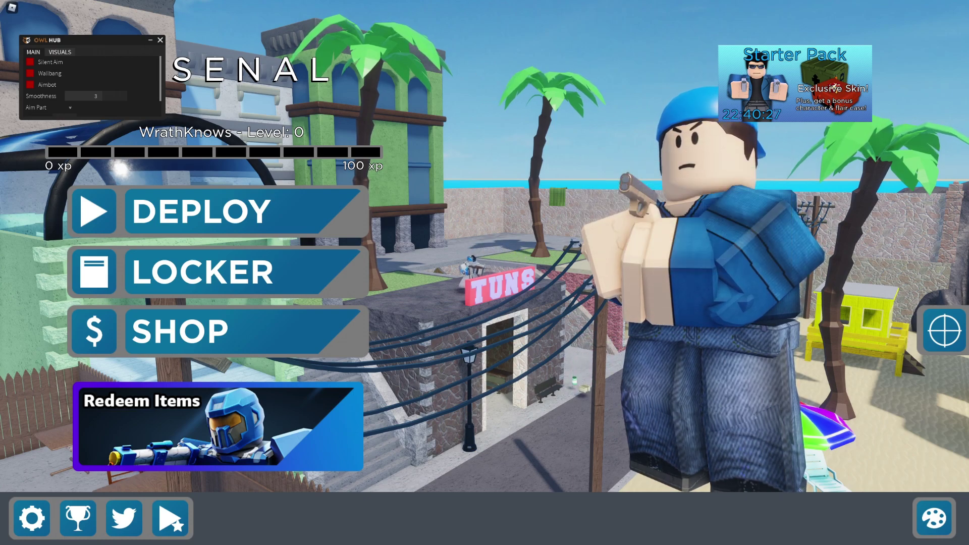
- Enable Silent Aim, Wallbang and Aimbot in Owl Hub and set the aim Smoothness to 1
click(29, 62)
click(31, 74)
click(31, 85)
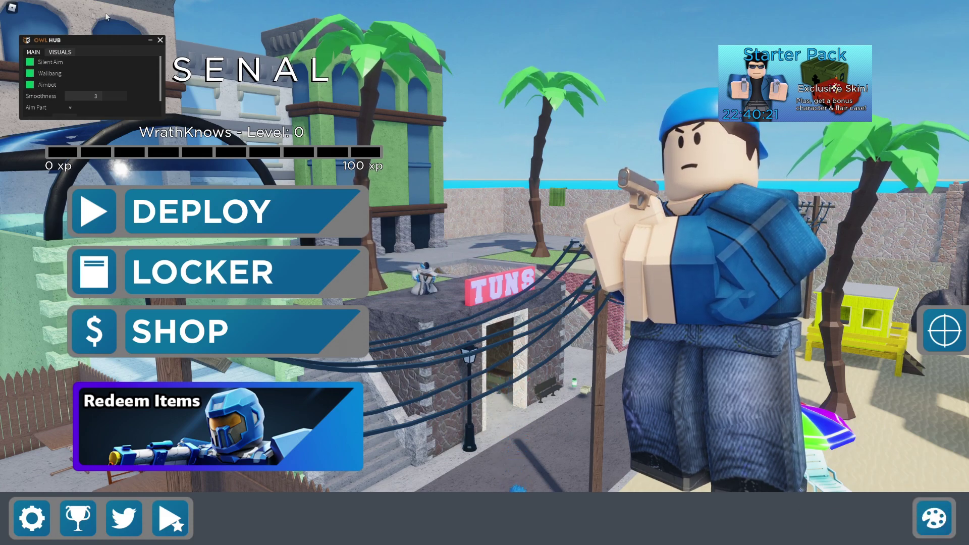
scroll(63, 98, down, 1)
drag(70, 80, 63, 79)
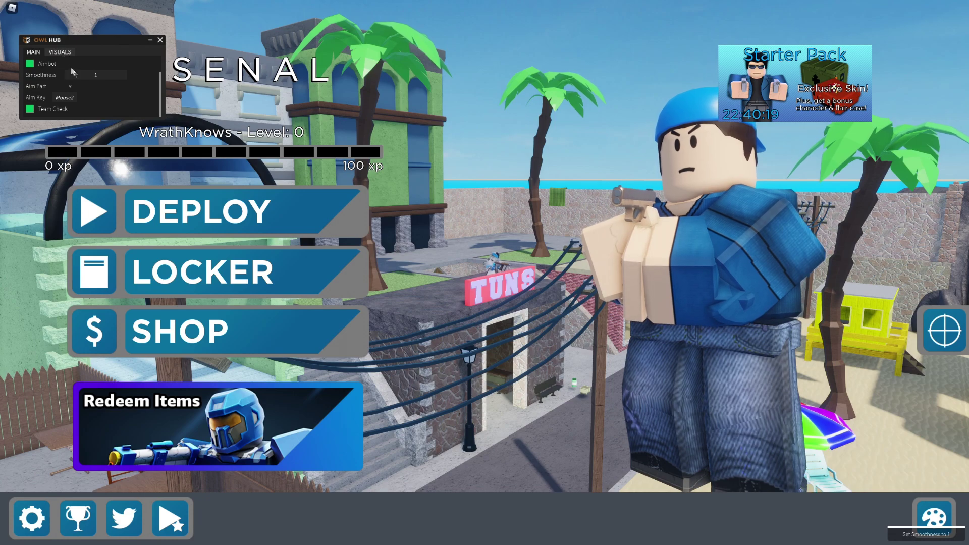
- Enable Show FOV, ESP and Tracers in Owl Hub's visuals and set the FOV Radius to 278
click(60, 52)
click(51, 61)
click(43, 84)
click(47, 96)
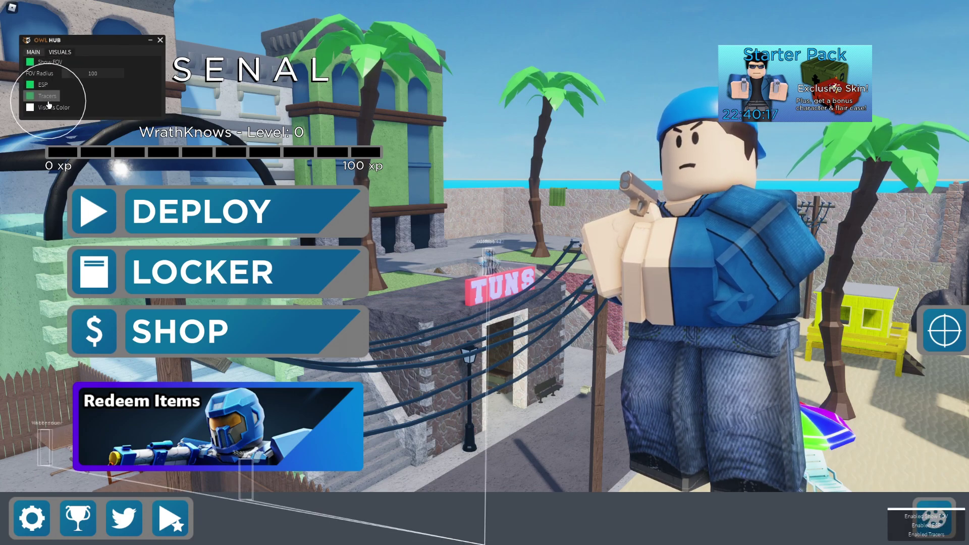
drag(65, 73, 85, 73)
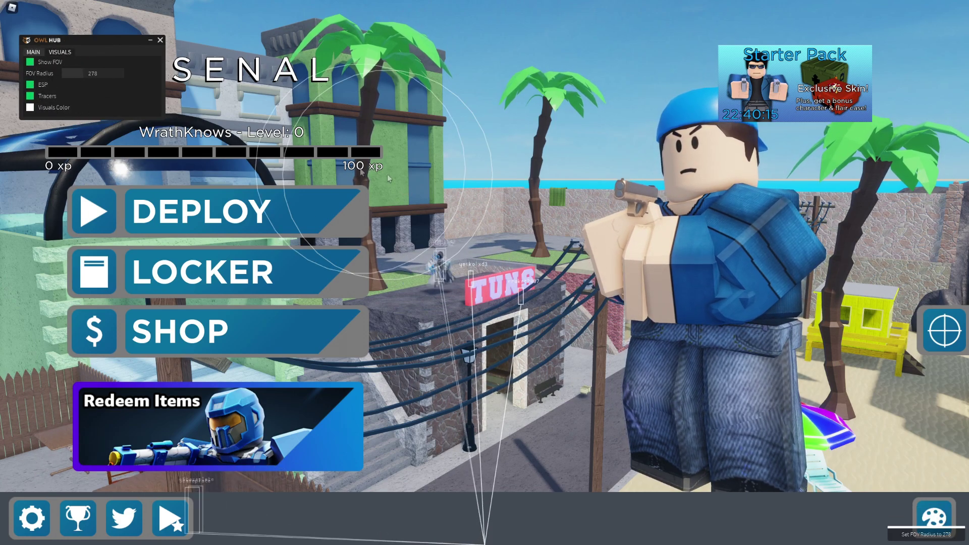
- Deploy into the Legacy Competitive match and shoot opponents with the Owl Hub aim features active
click(285, 221)
click(564, 252)
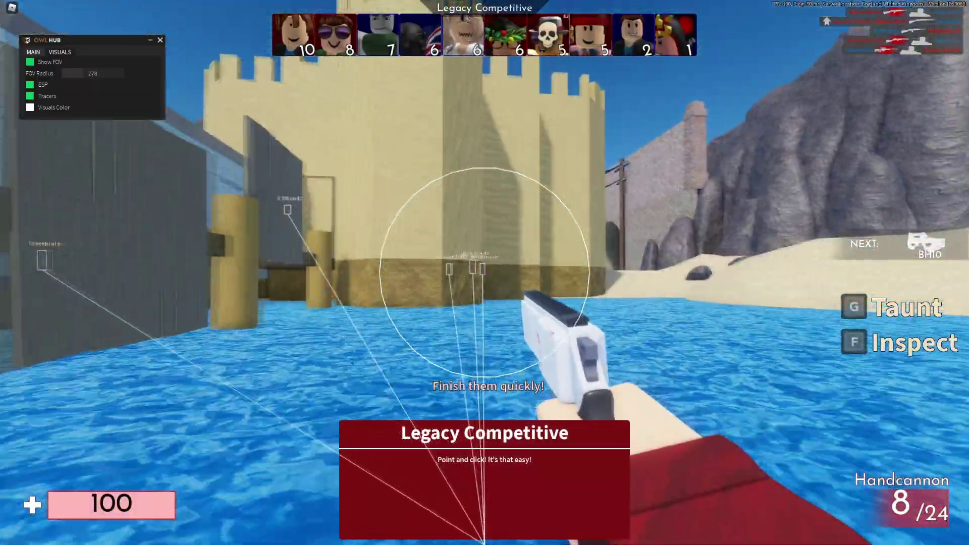
click(485, 273)
click(485, 272)
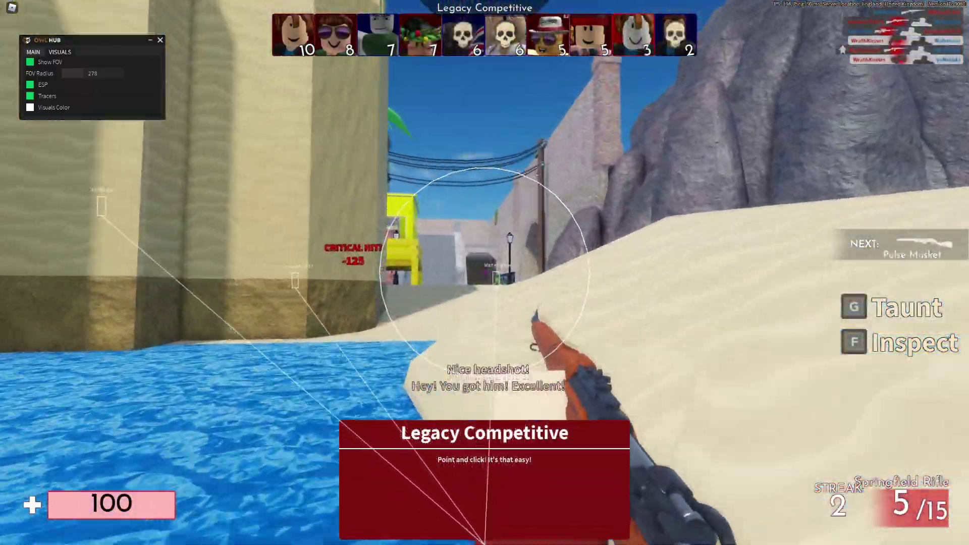
click(484, 273)
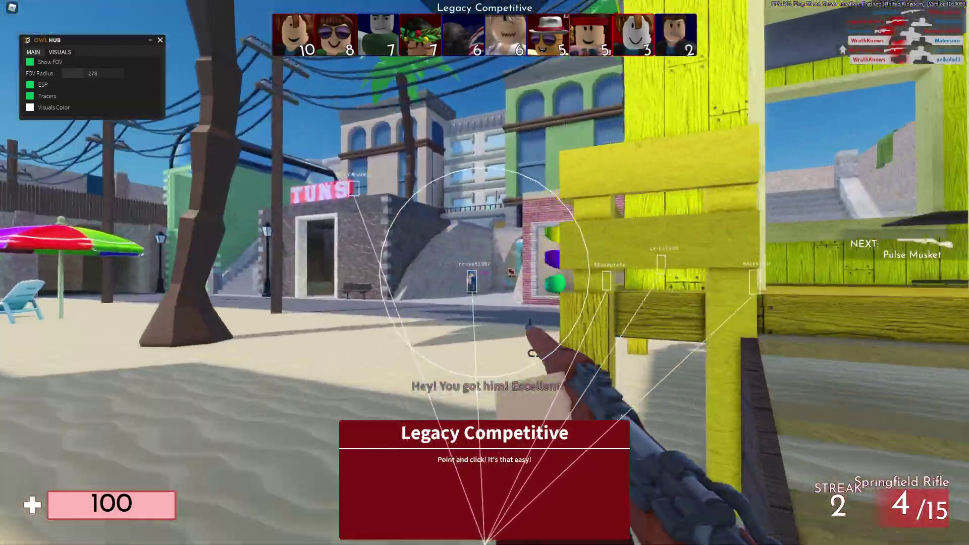
click(484, 272)
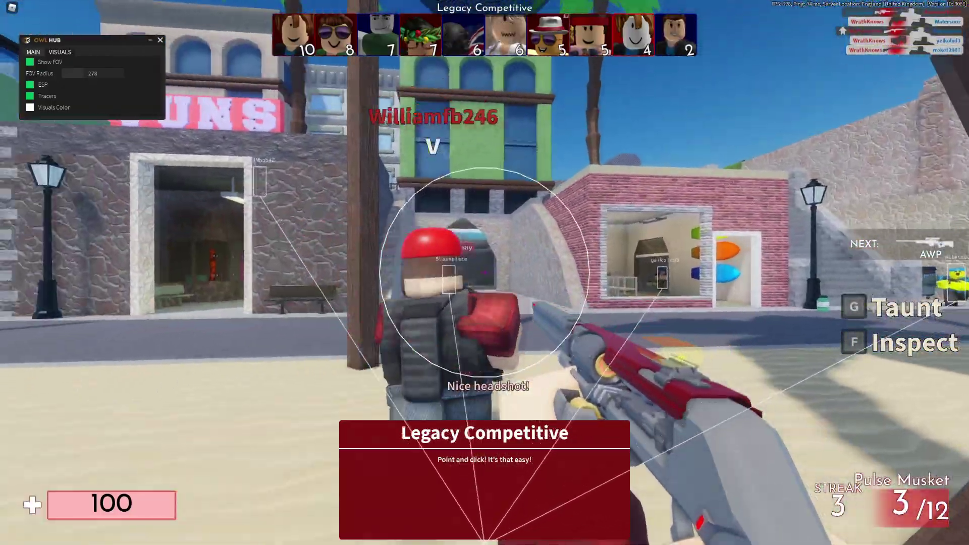
click(485, 273)
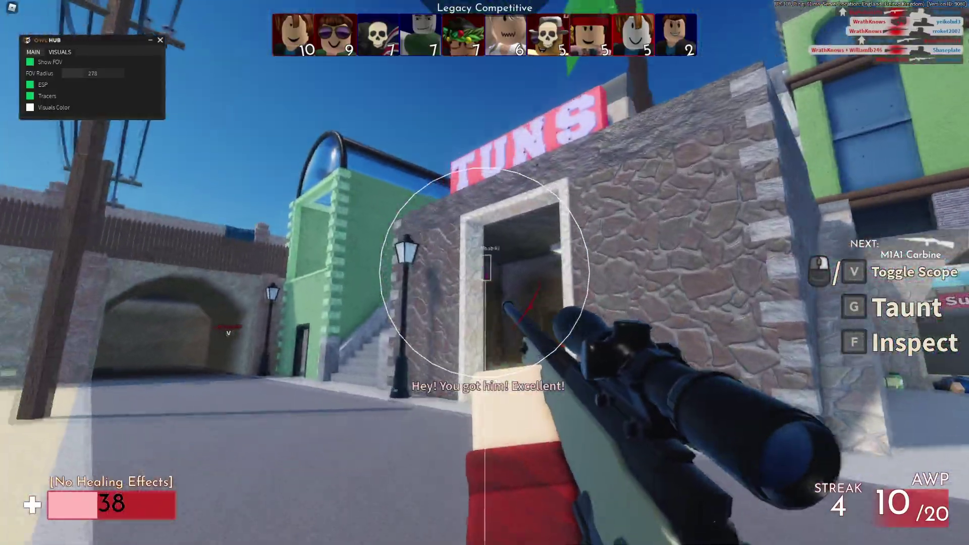
click(484, 272)
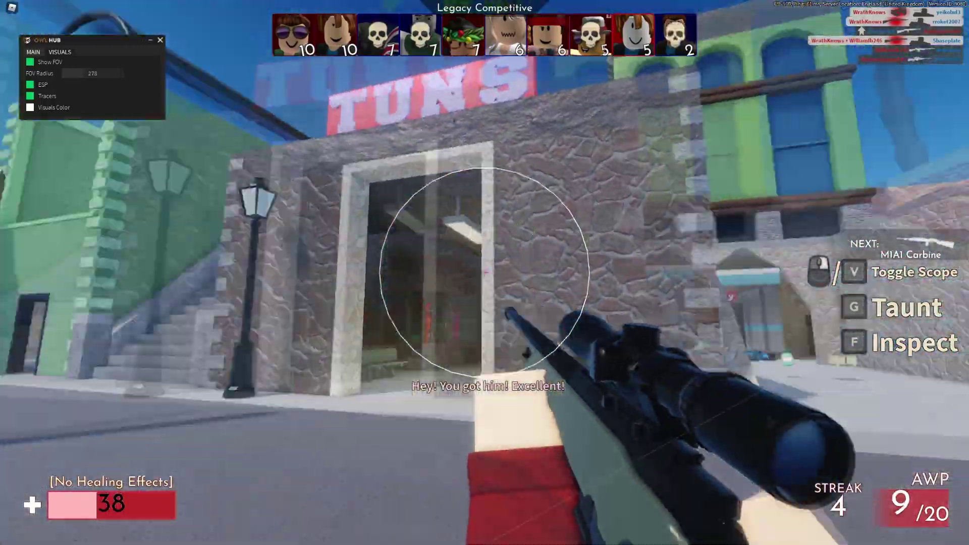
key(w)
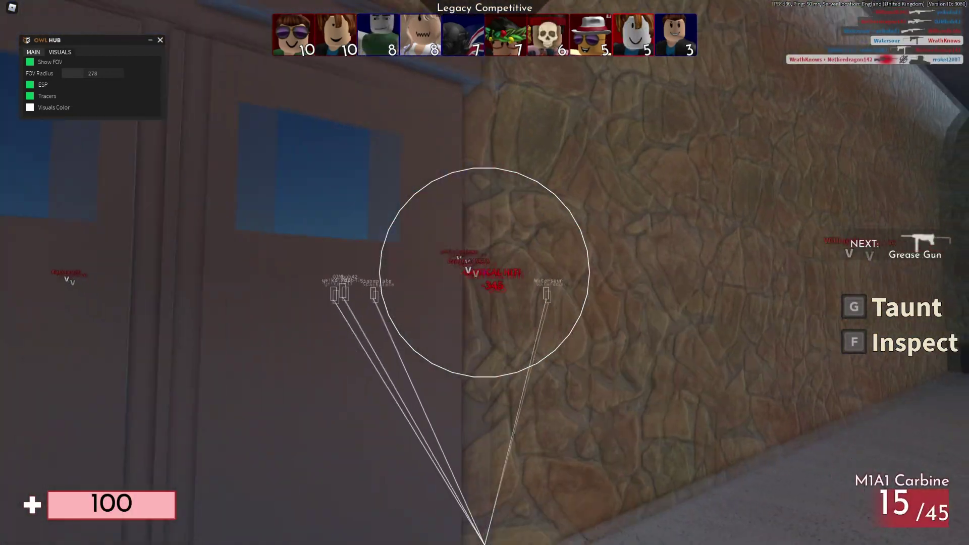
- Pause the match, set Owl Hub's FOV Radius to 336, and resume playing
key(Escape)
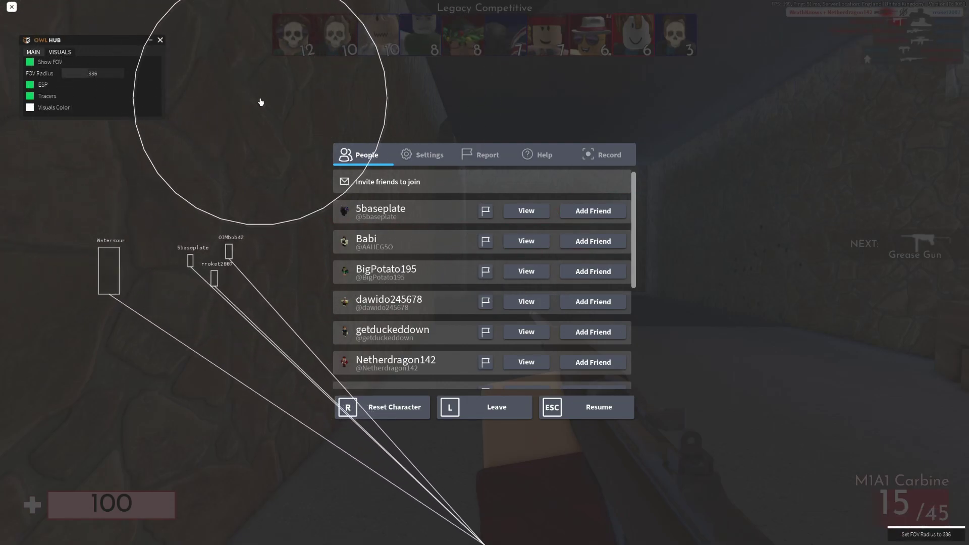
key(Escape)
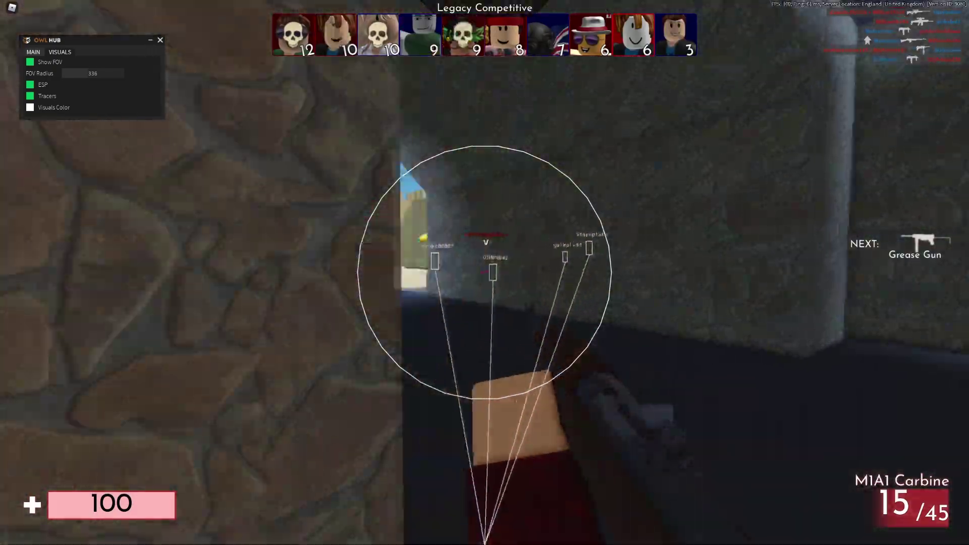
- Keep shooting opponents across the beach map using the larger aim circle
click(485, 272)
click(485, 272)
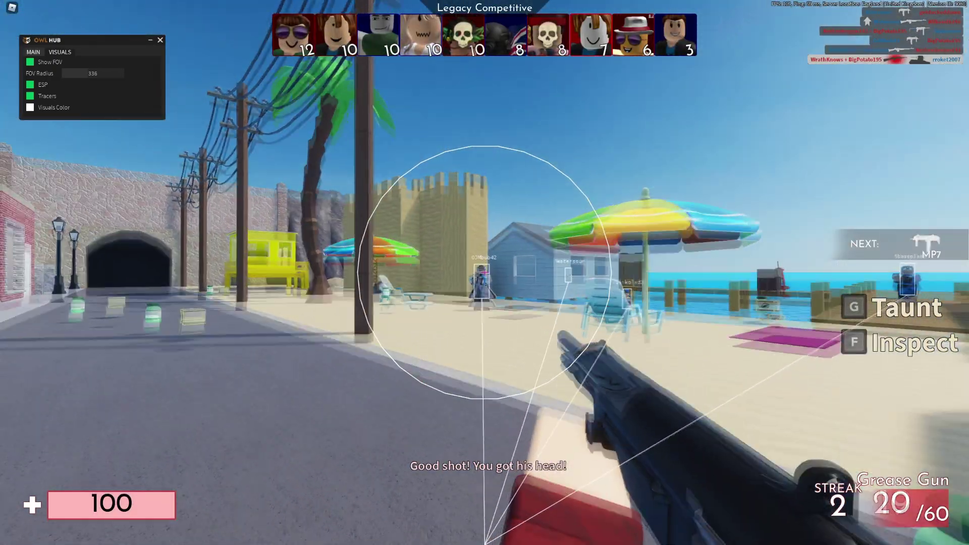
click(485, 273)
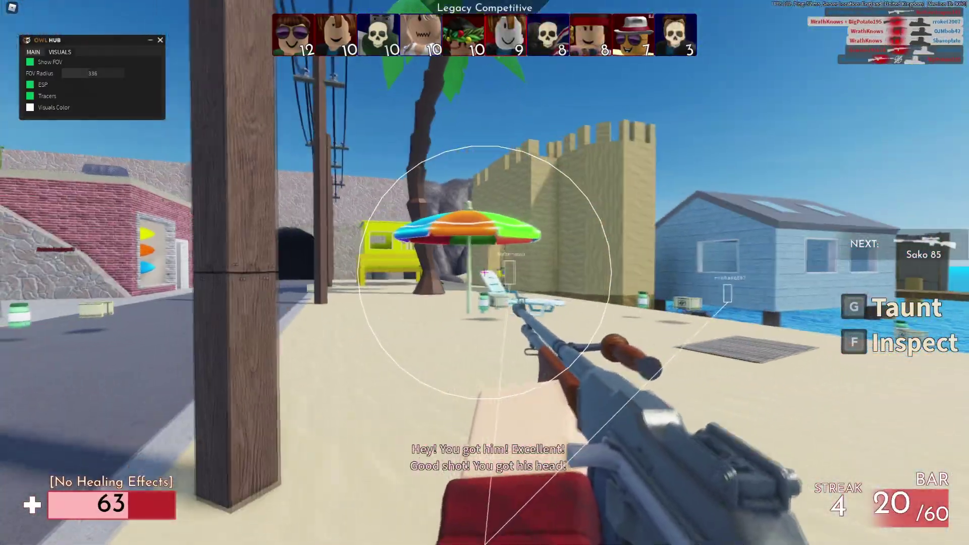
click(484, 273)
click(484, 273)
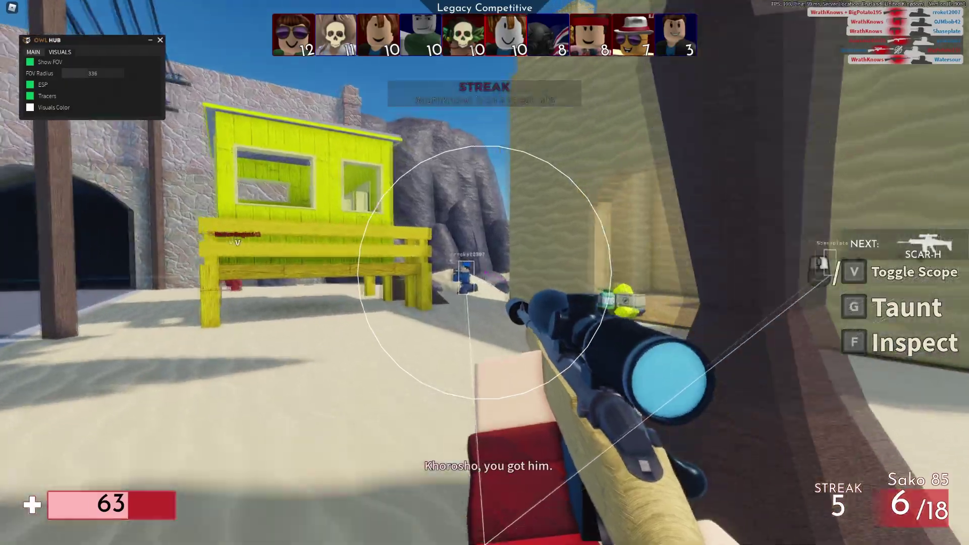
click(485, 272)
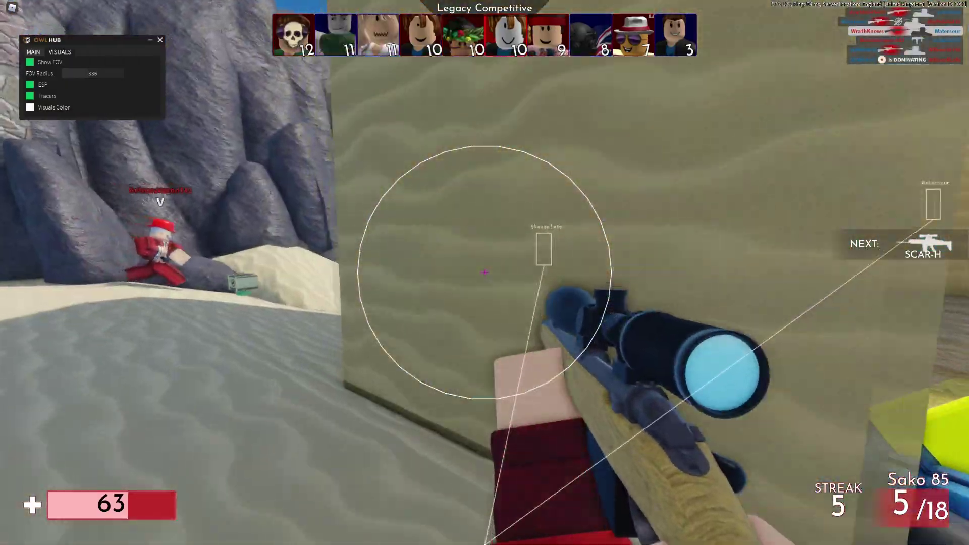